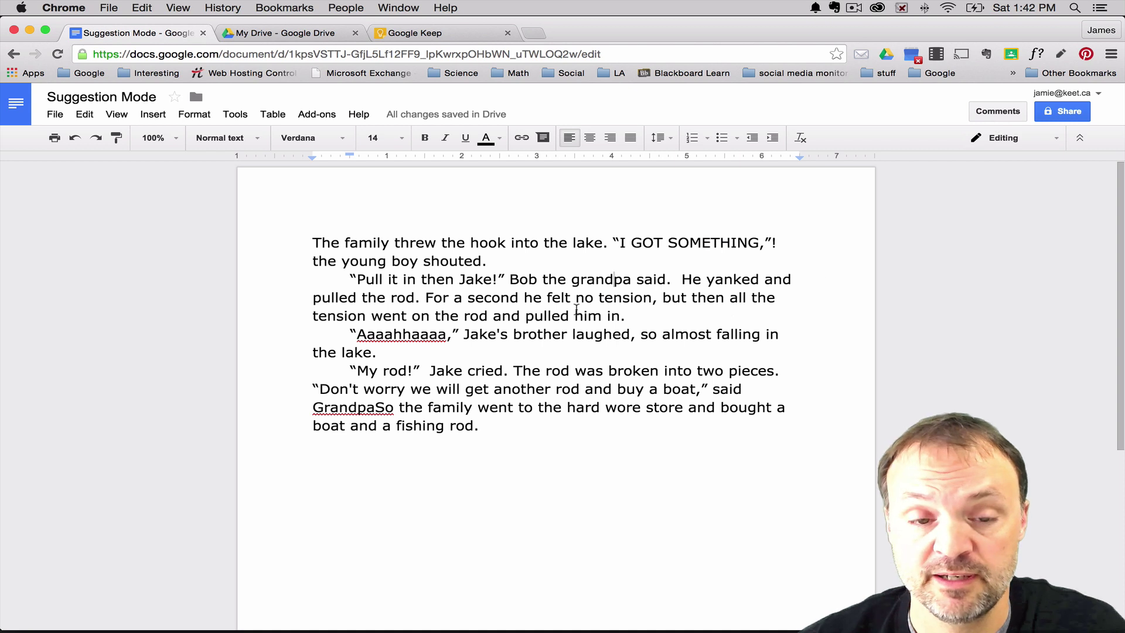
Step: Select 'The family' and start a comment on it, then discard it unposted
drag(311, 242, 385, 238)
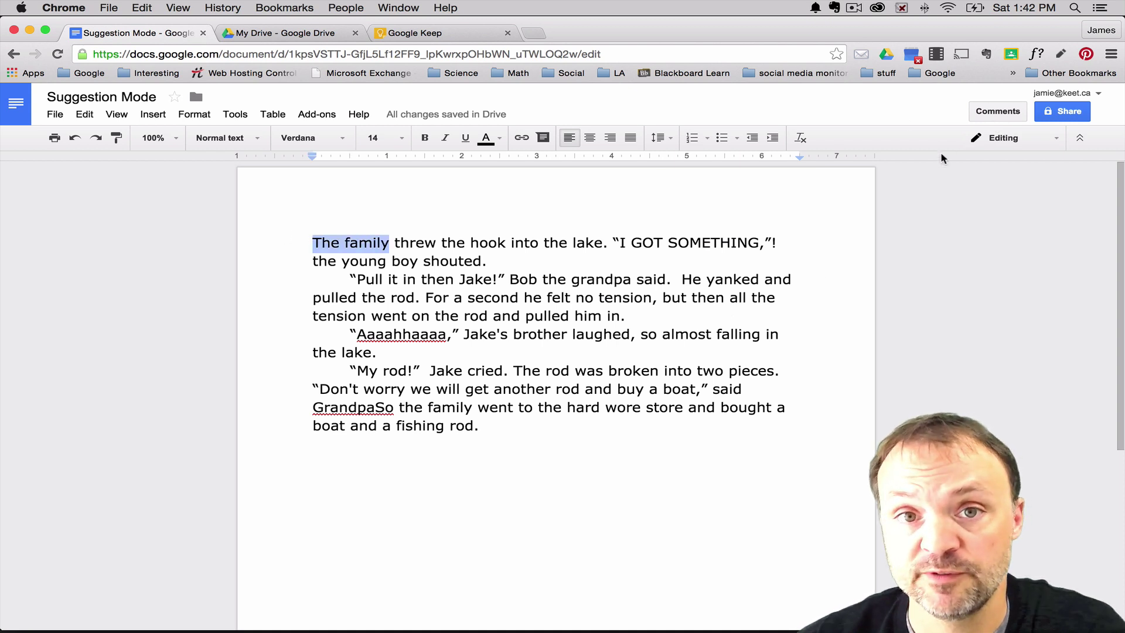
click(1003, 117)
click(1060, 149)
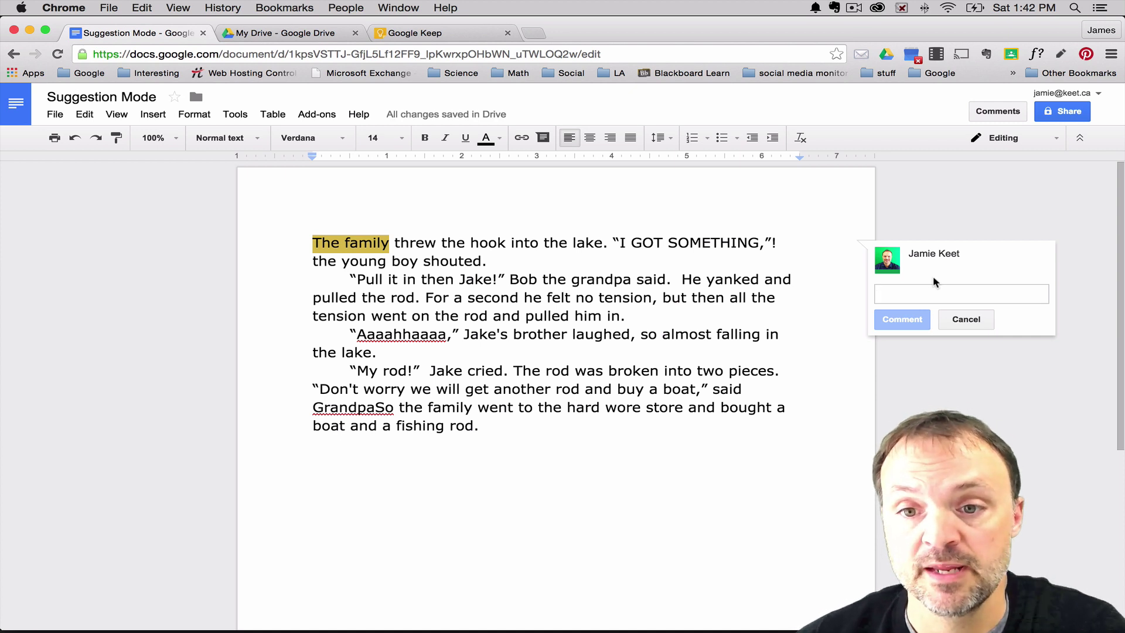
click(970, 319)
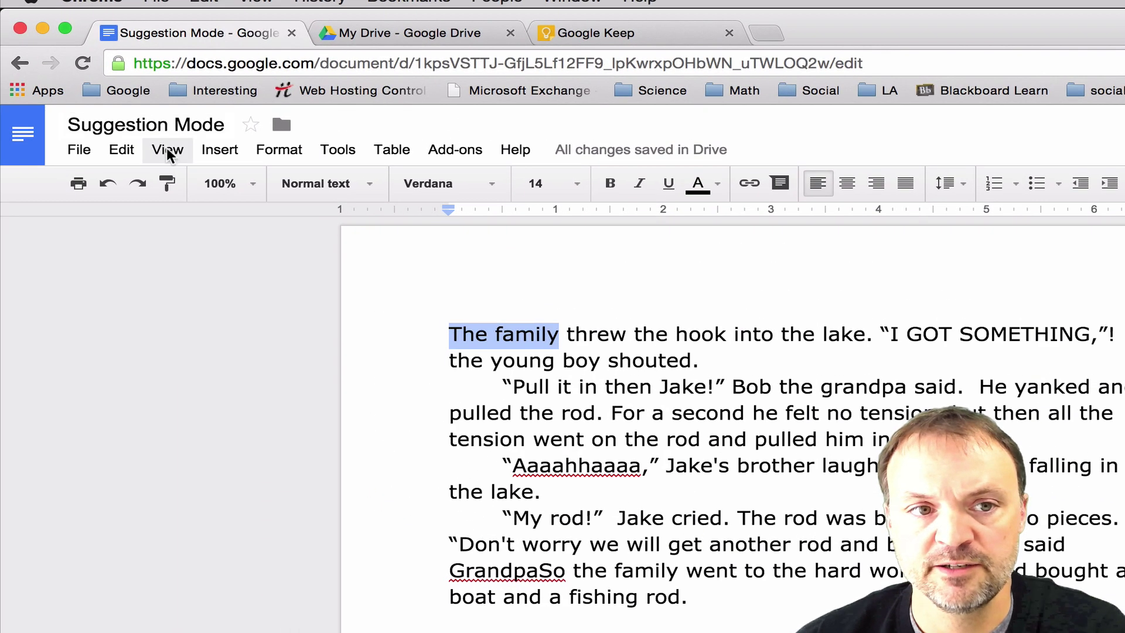
Step: Set the story document's editing mode to Suggesting
click(117, 115)
mouse_move(192, 217)
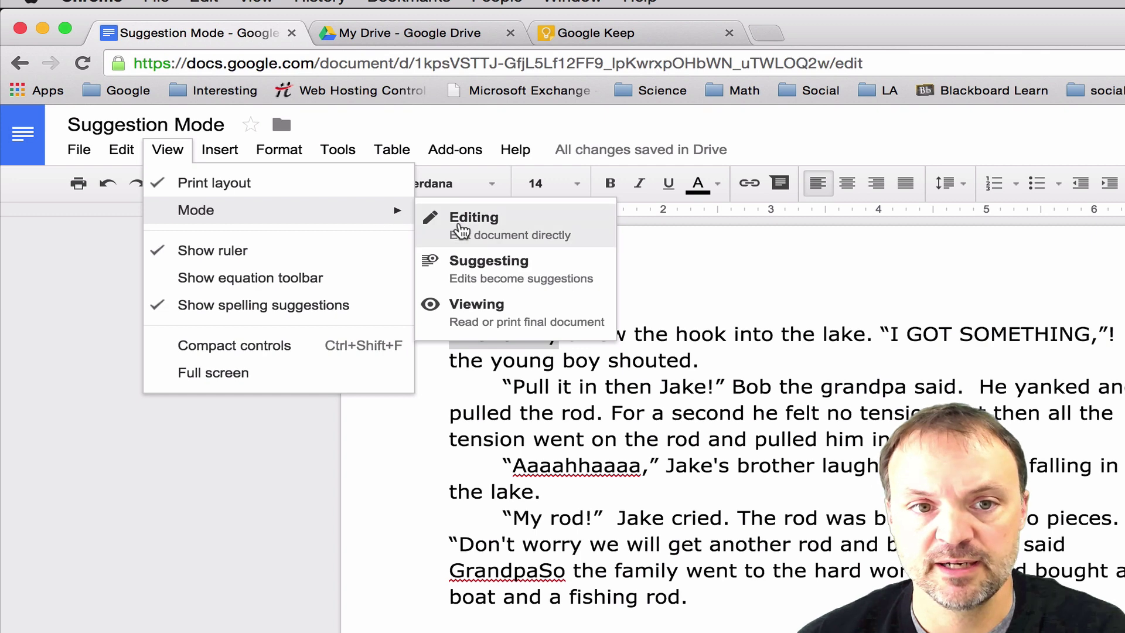
click(497, 277)
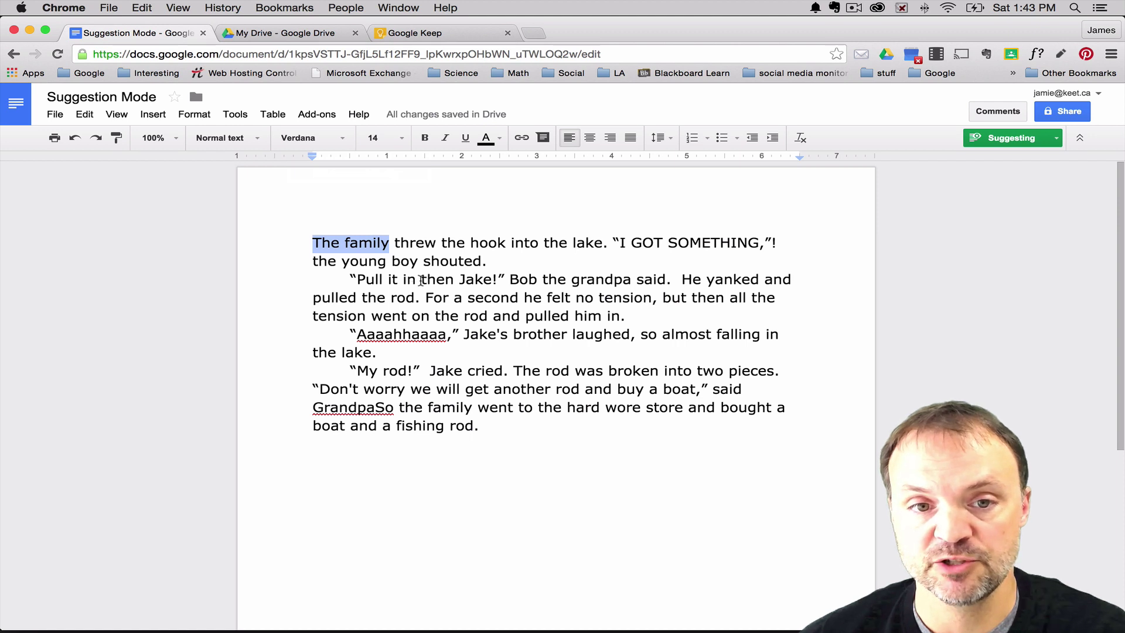
drag(420, 280, 492, 276)
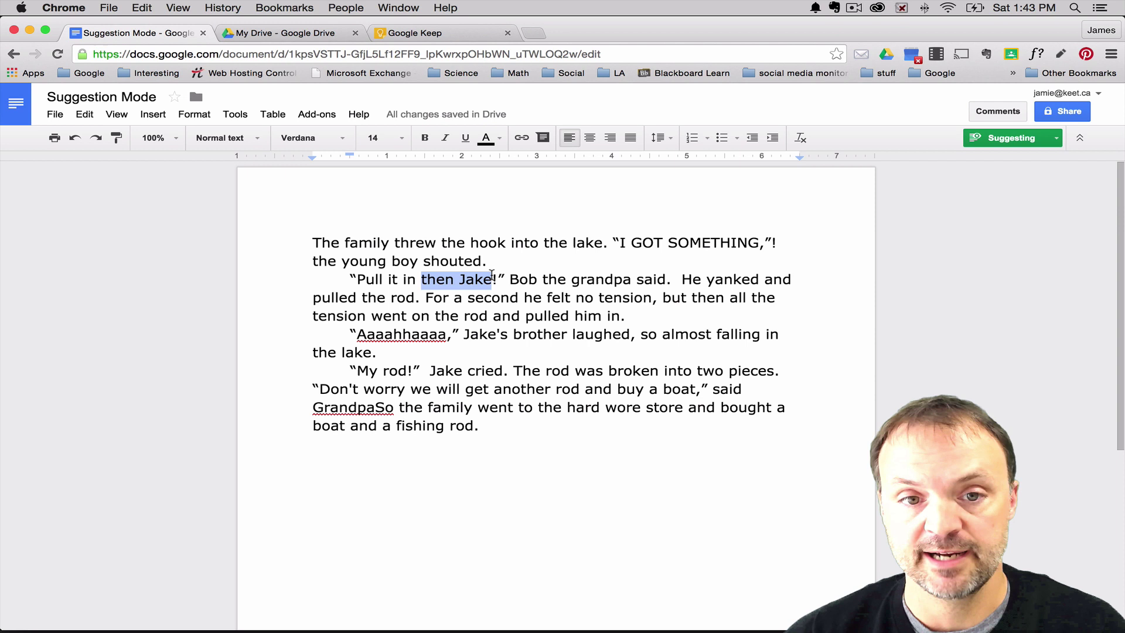
key(BackSpace)
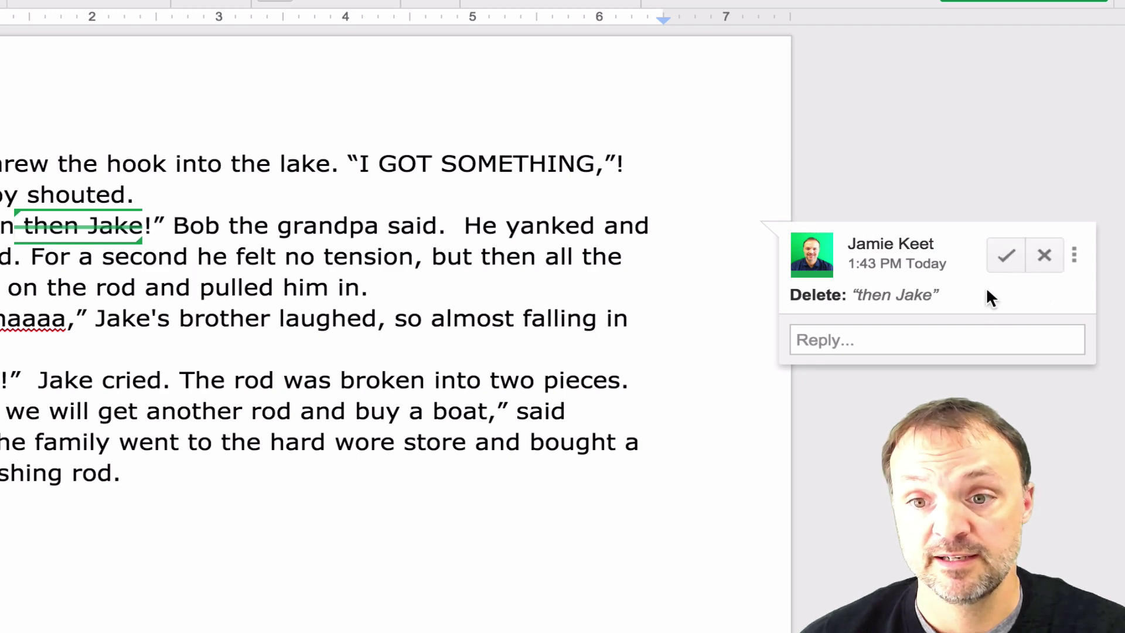
click(1004, 260)
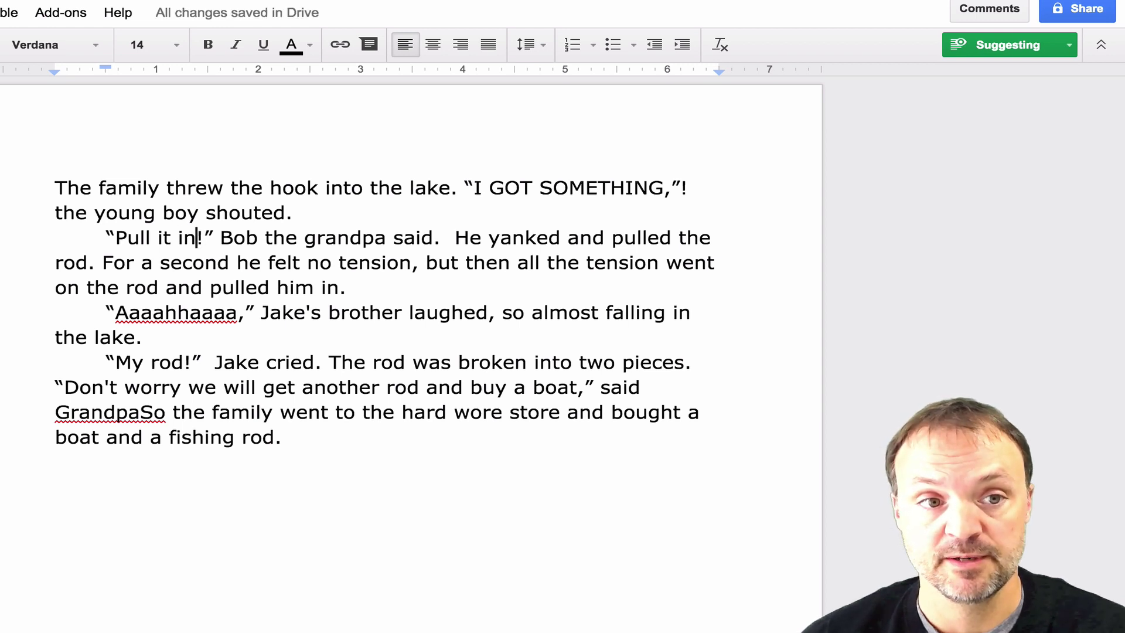
key(ctrl+z)
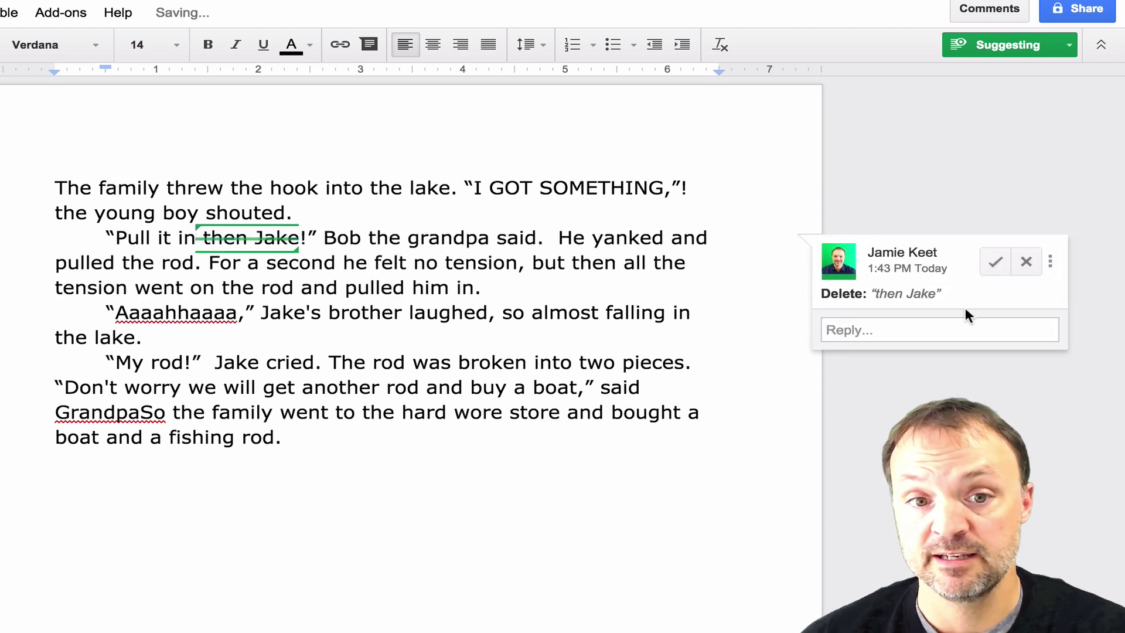
click(1027, 261)
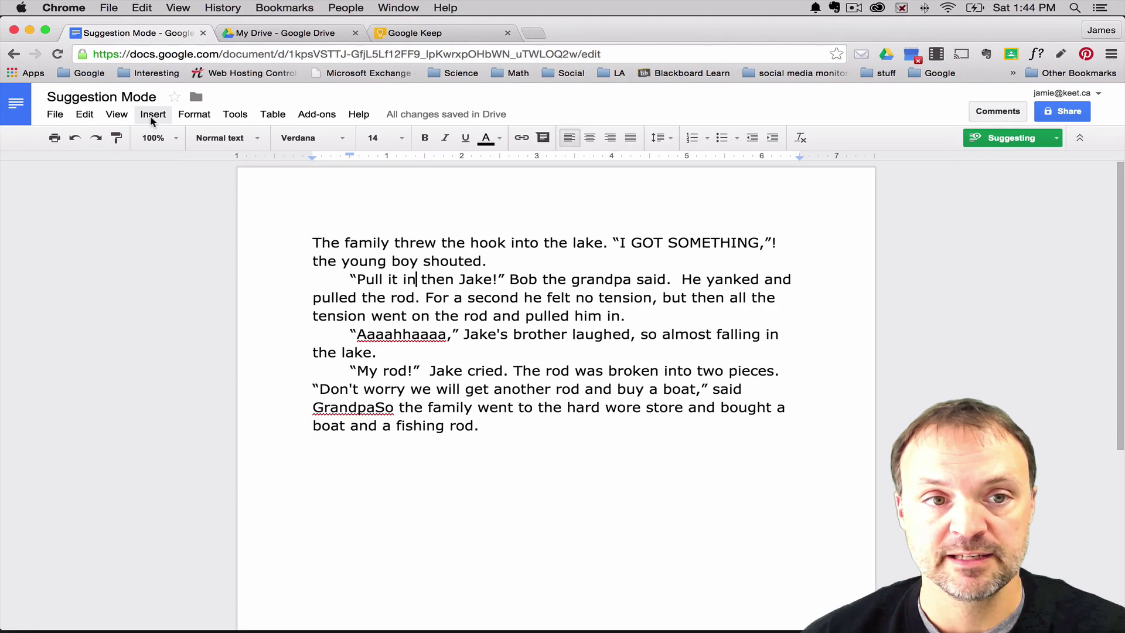
Step: Switch the story document to Viewing mode to preview it
click(153, 114)
mouse_move(117, 114)
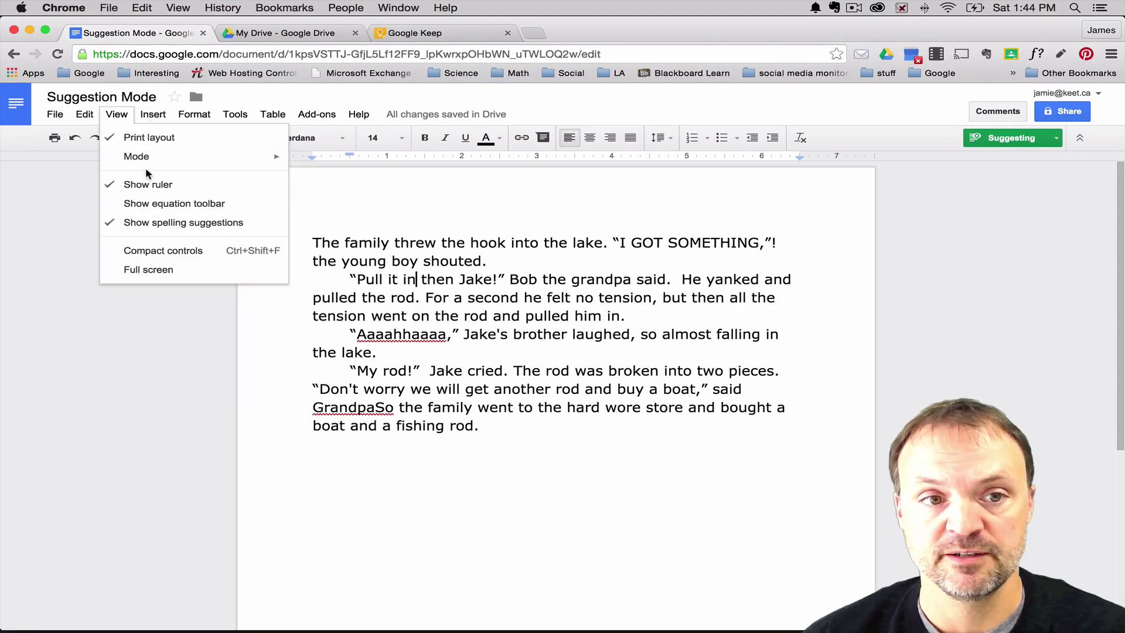
mouse_move(155, 157)
click(320, 223)
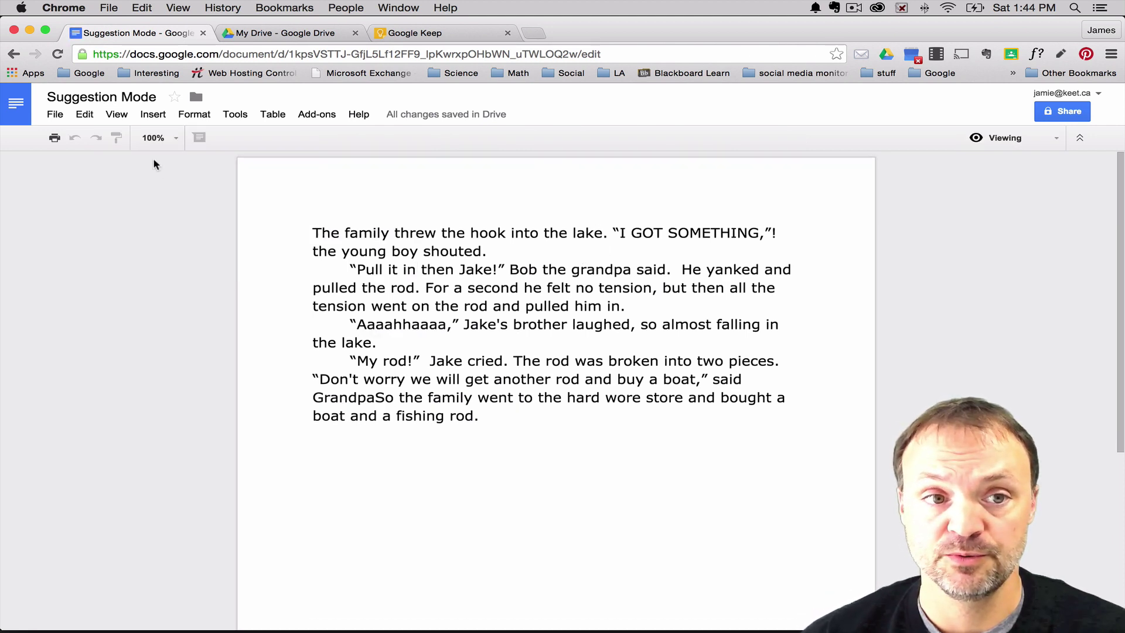
Step: Return the story document to Suggesting mode
click(119, 117)
mouse_move(124, 157)
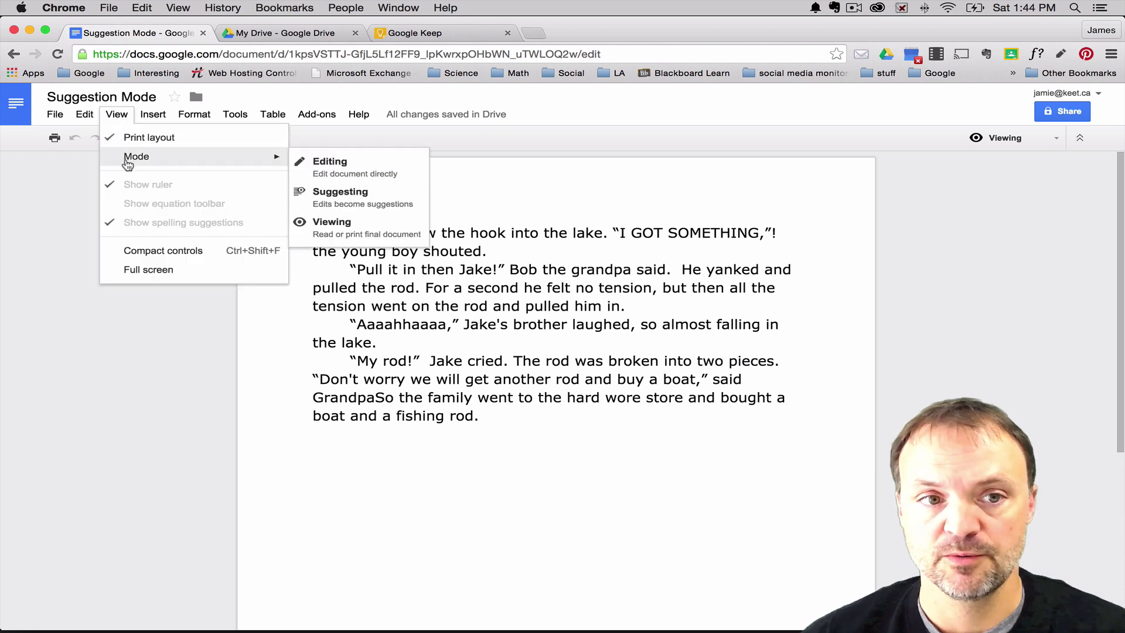
click(332, 200)
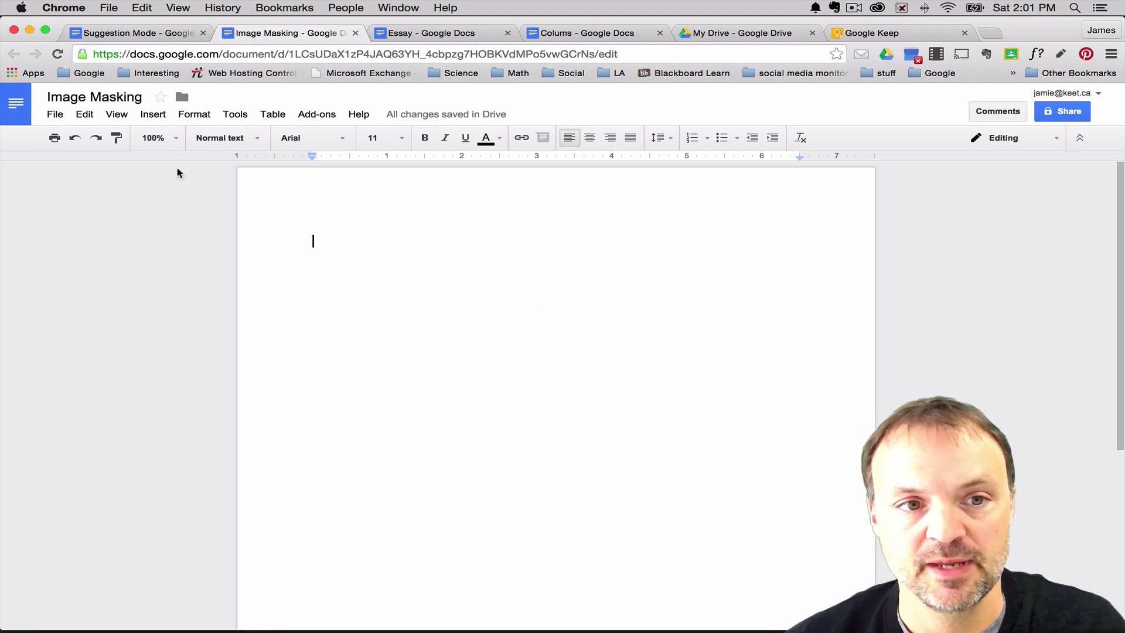
Step: Insert a new blank drawing into the Image Masking document
click(148, 117)
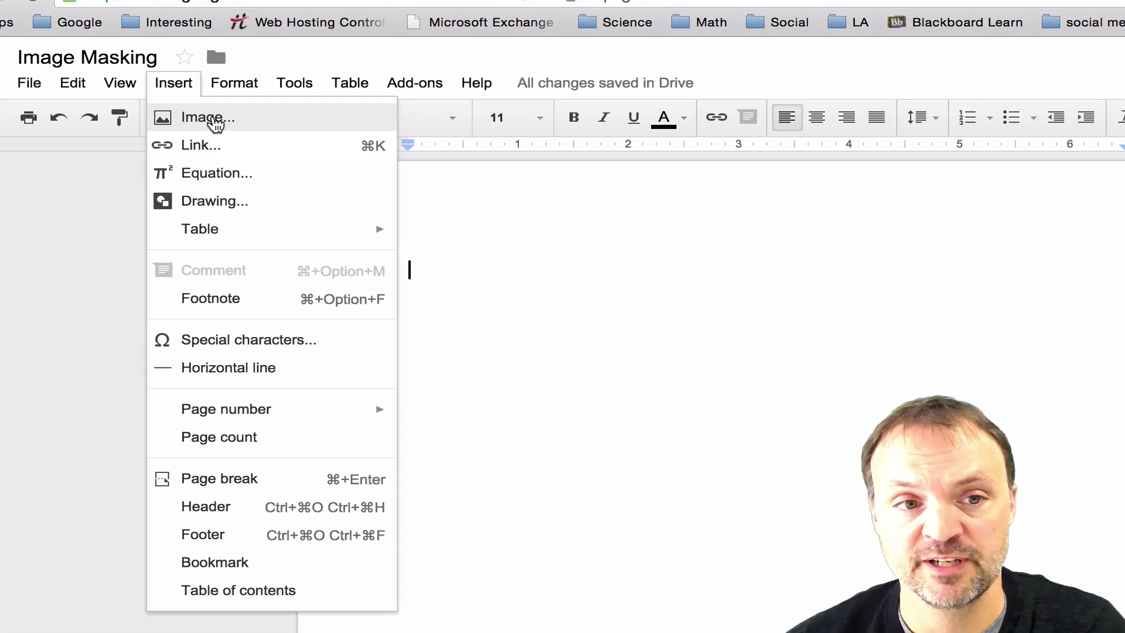
click(217, 201)
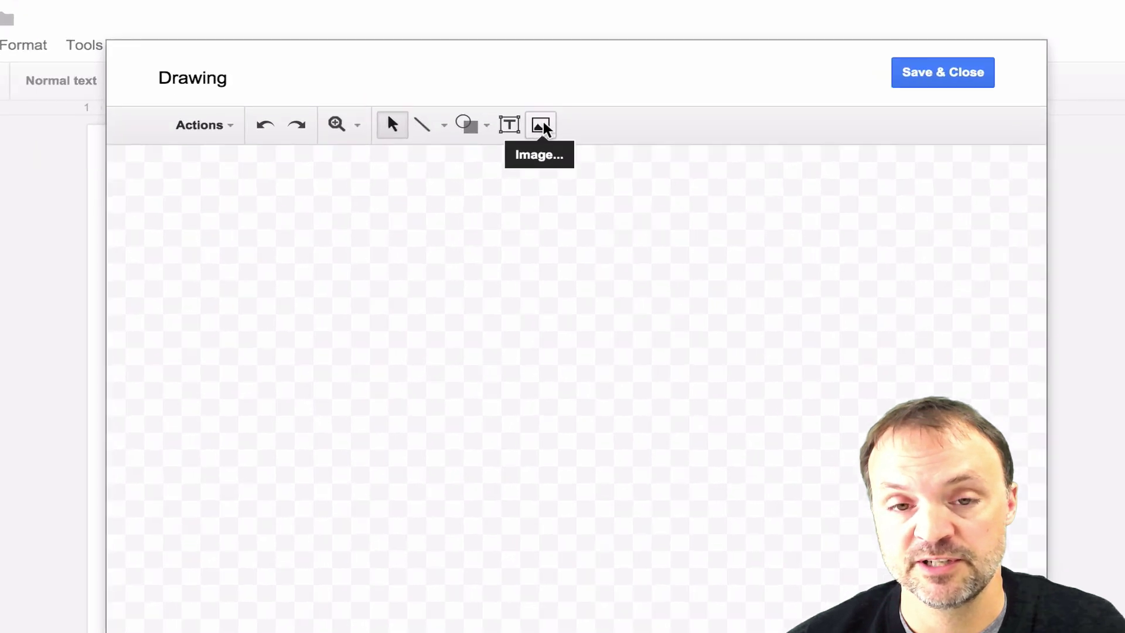
Step: Upload the 'twins' photo from the Desktop onto the drawing canvas
click(541, 126)
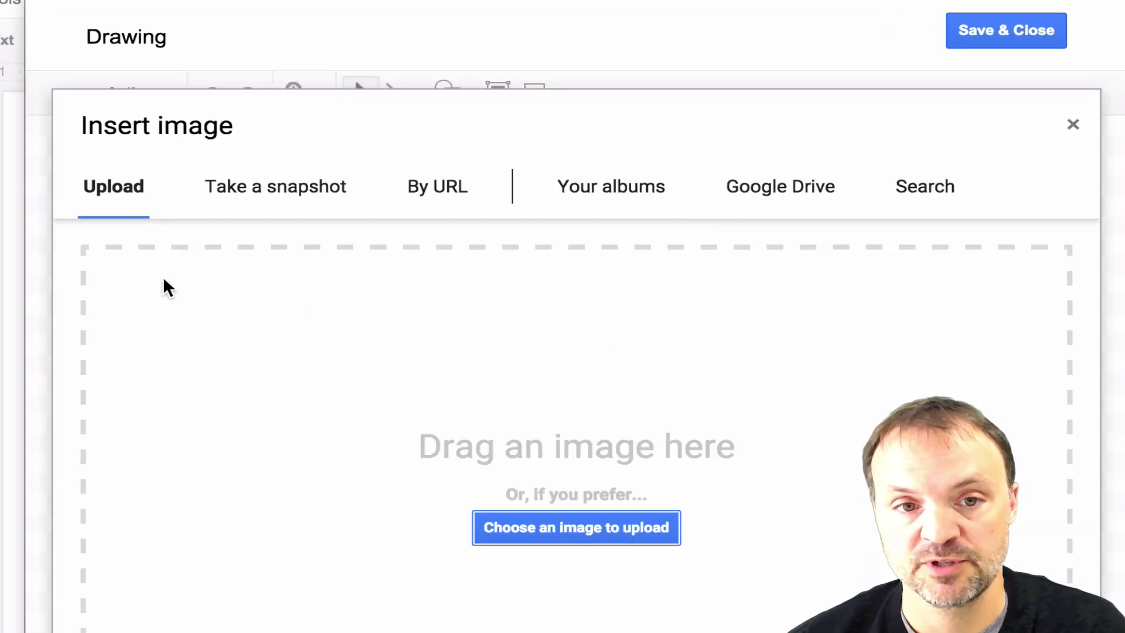
click(600, 523)
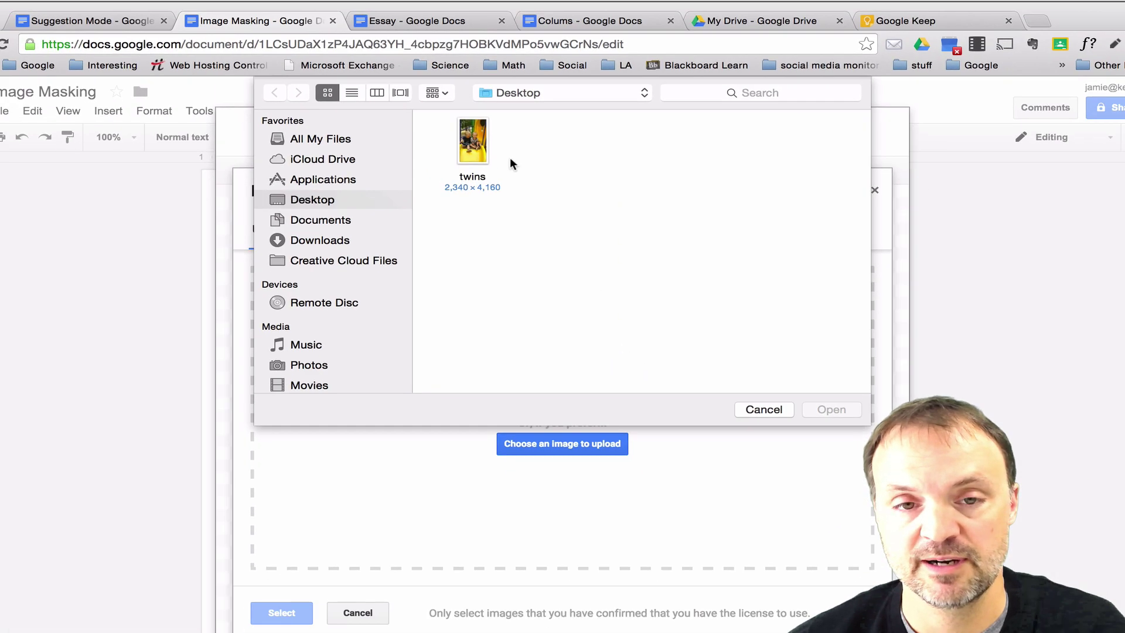
click(467, 145)
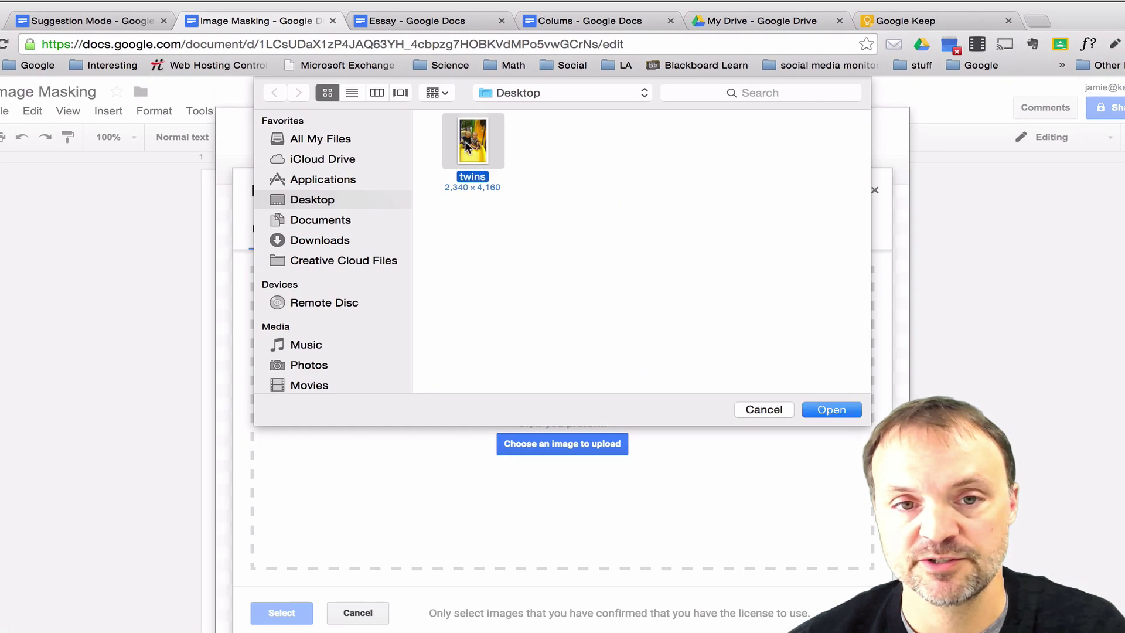
click(834, 409)
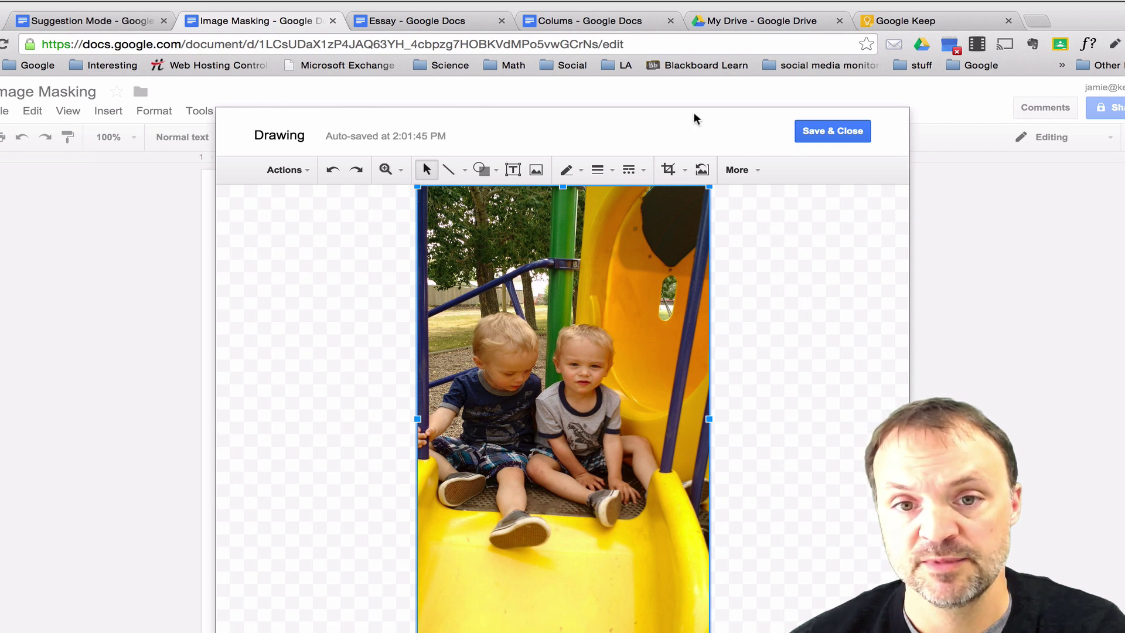
Step: Mask the twins photo with the Heart shape and save it into the document
click(684, 172)
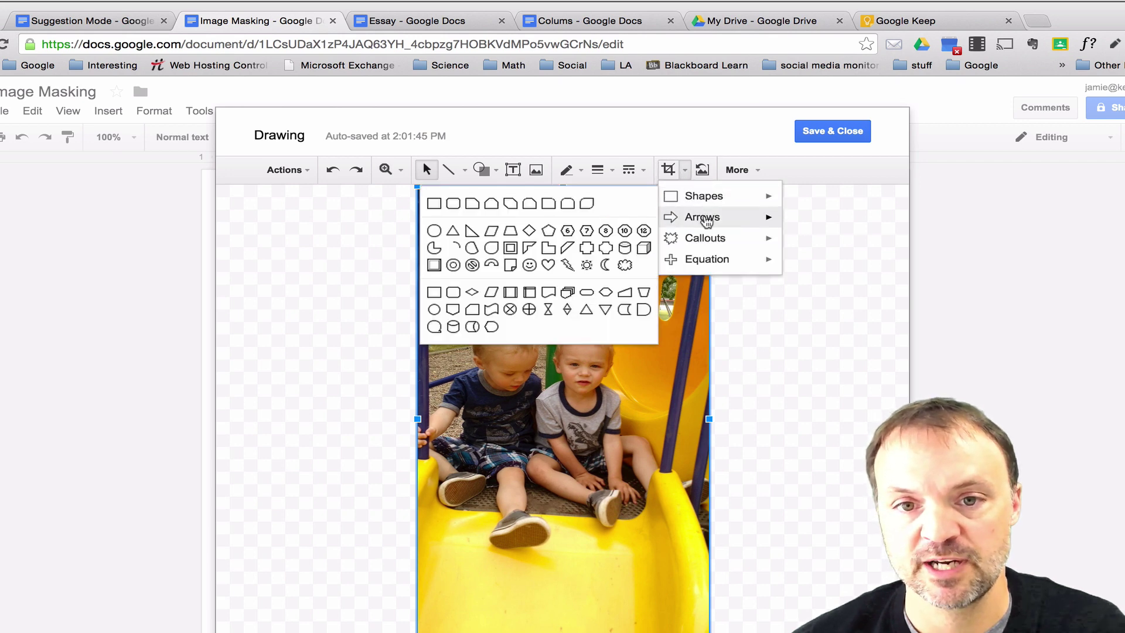
mouse_move(707, 221)
mouse_move(703, 197)
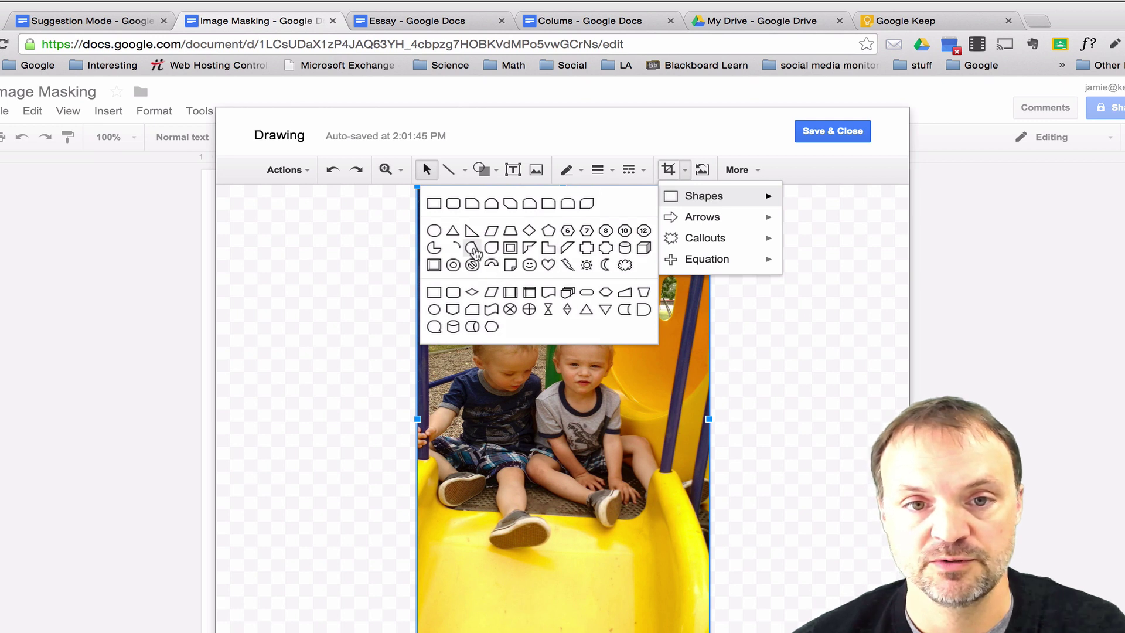
click(548, 265)
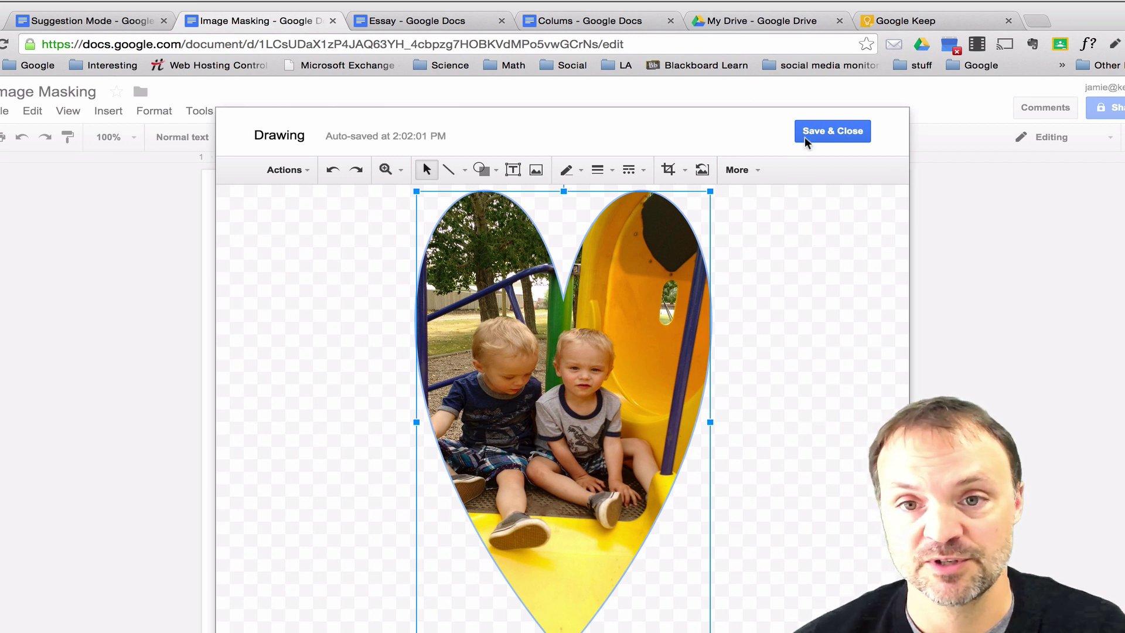
click(831, 130)
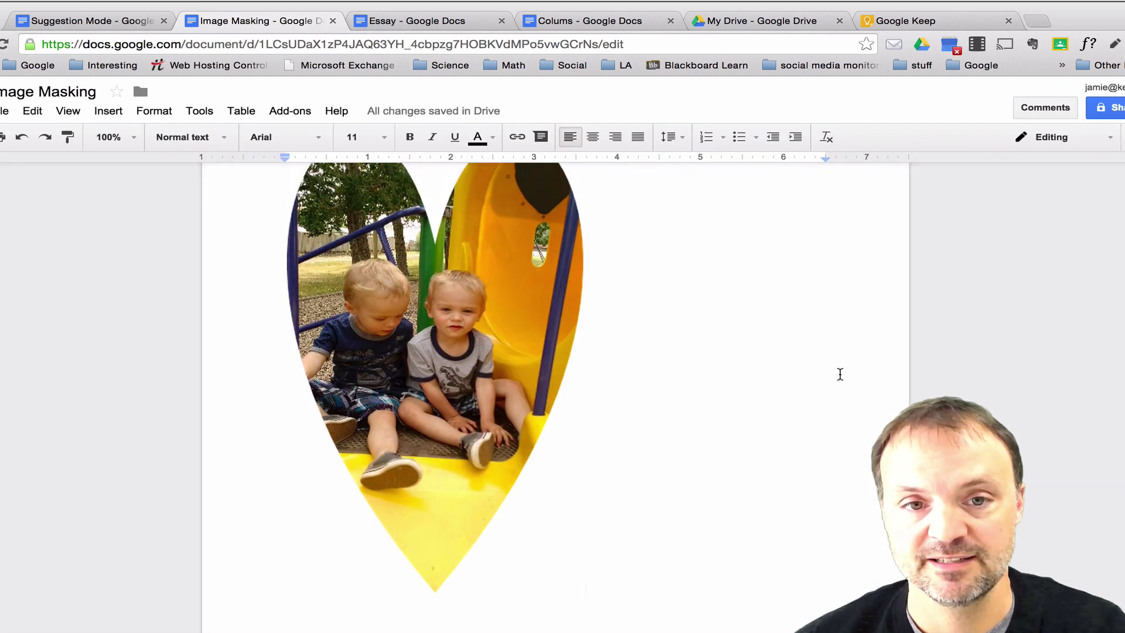
Step: Make the heart-shaped picture smaller in the document
click(533, 416)
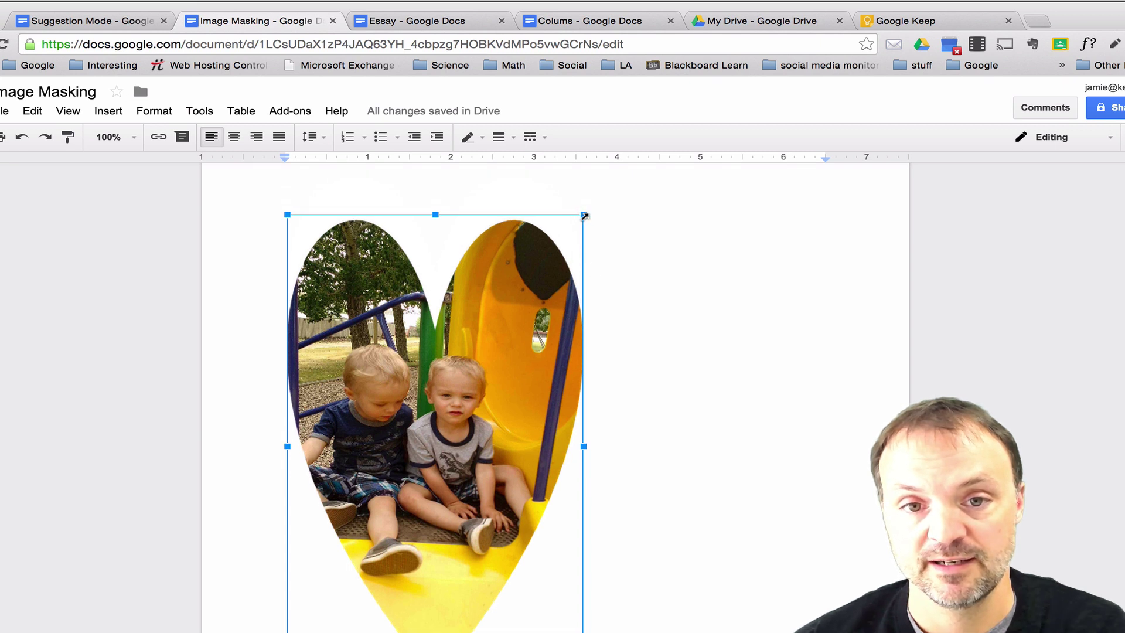
drag(584, 216, 441, 440)
click(490, 367)
scroll(389, 311, up, 3)
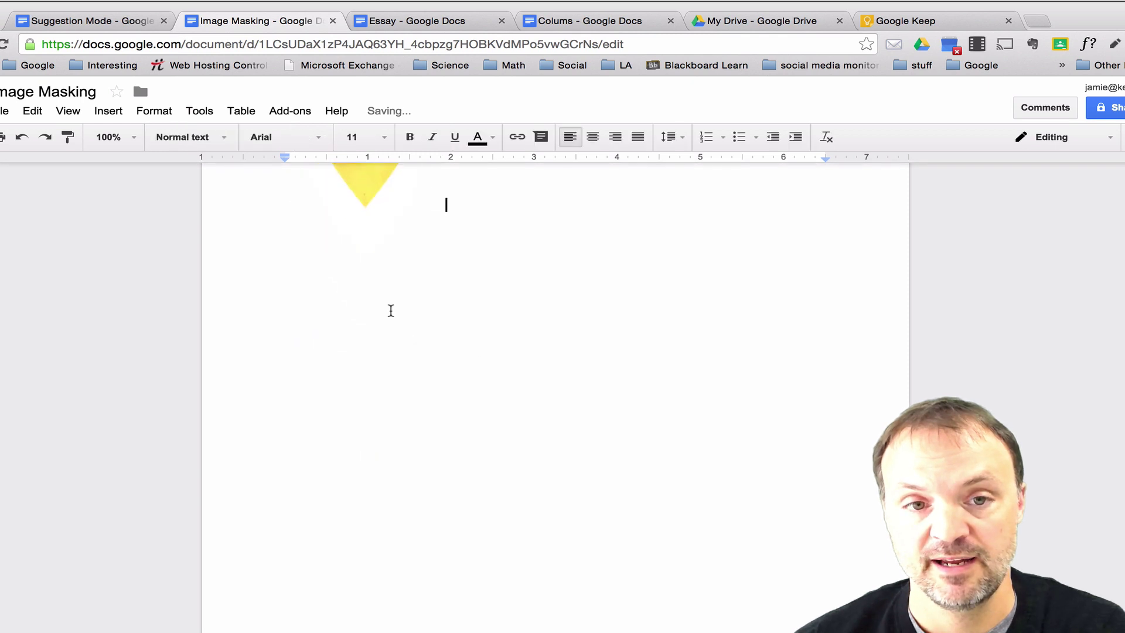
scroll(388, 317, up, 3)
Step: Change the photo's mask from the heart to an oval and save the drawing
click(371, 325)
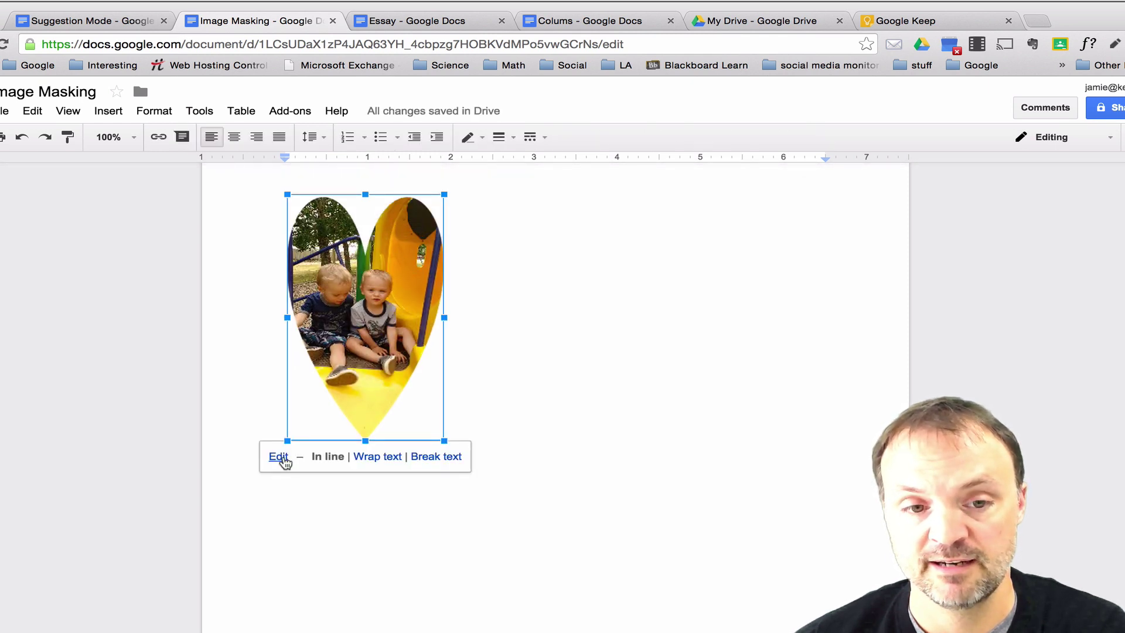
click(279, 457)
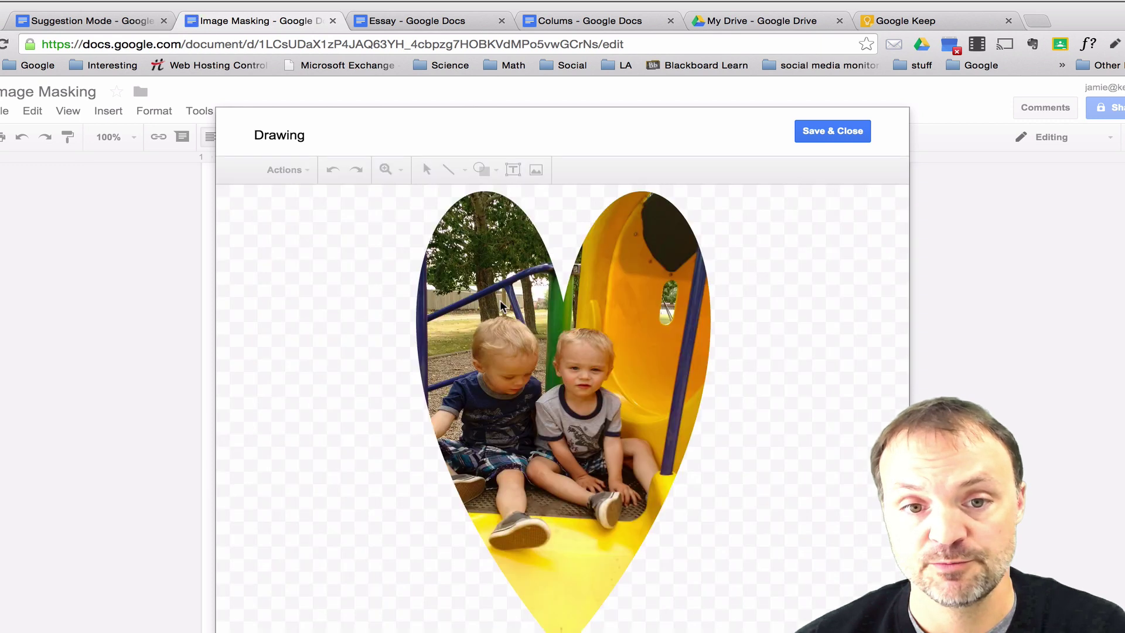
click(532, 338)
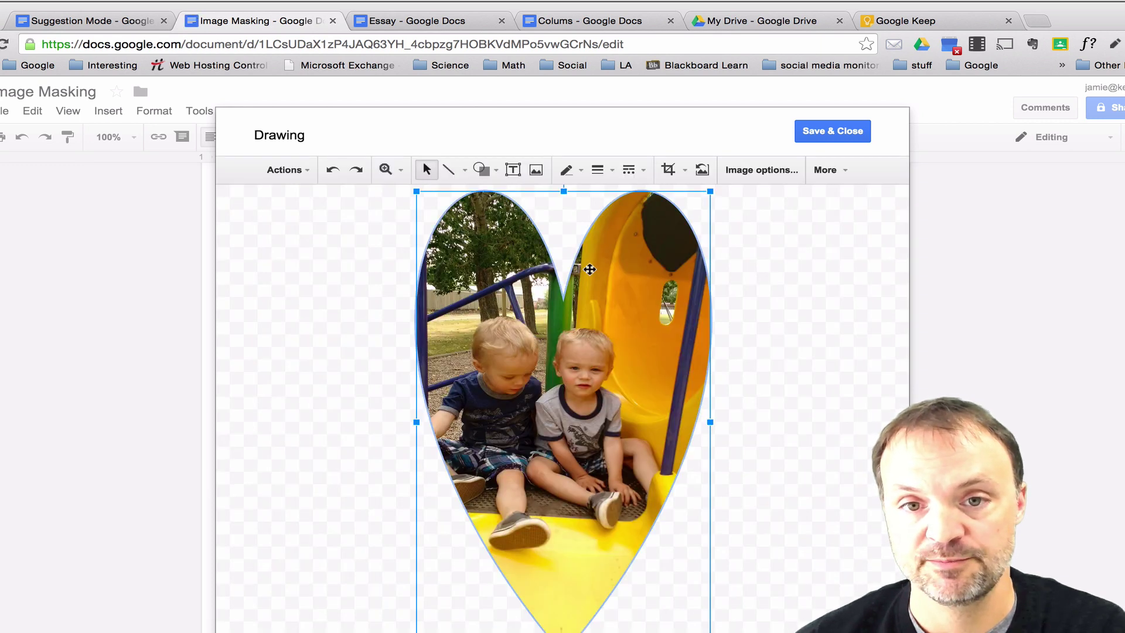
click(687, 170)
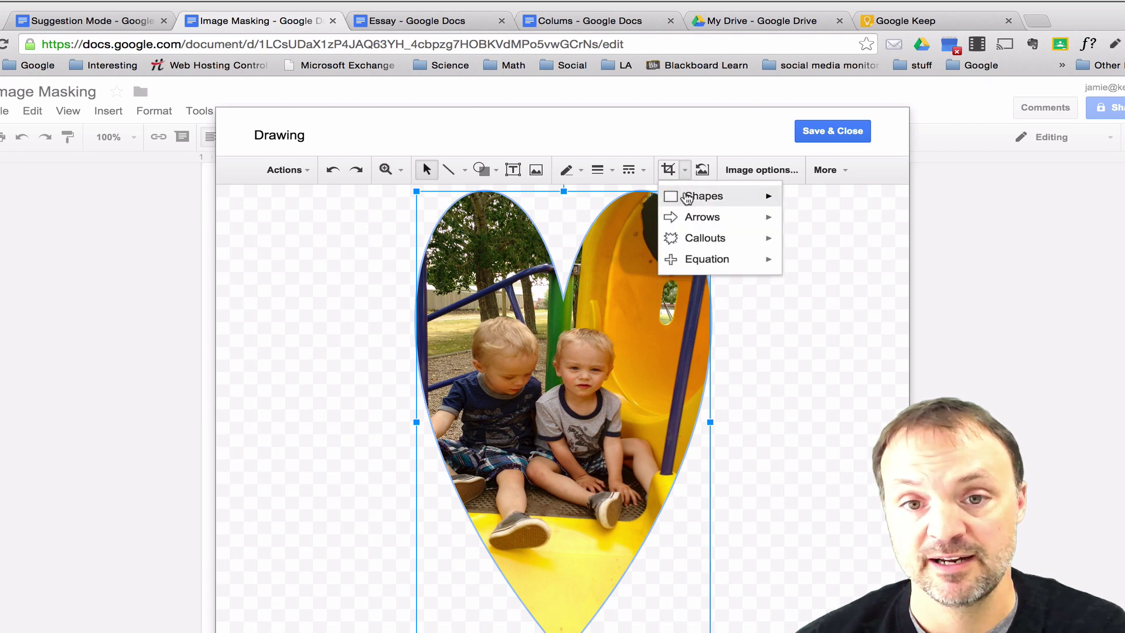
mouse_move(680, 197)
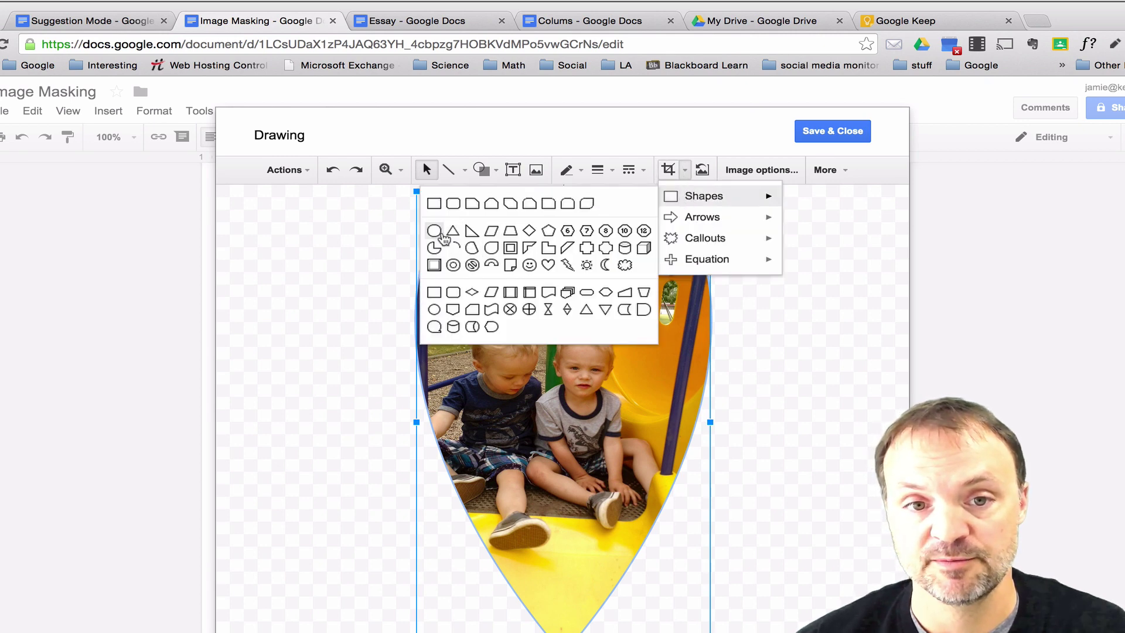
click(434, 230)
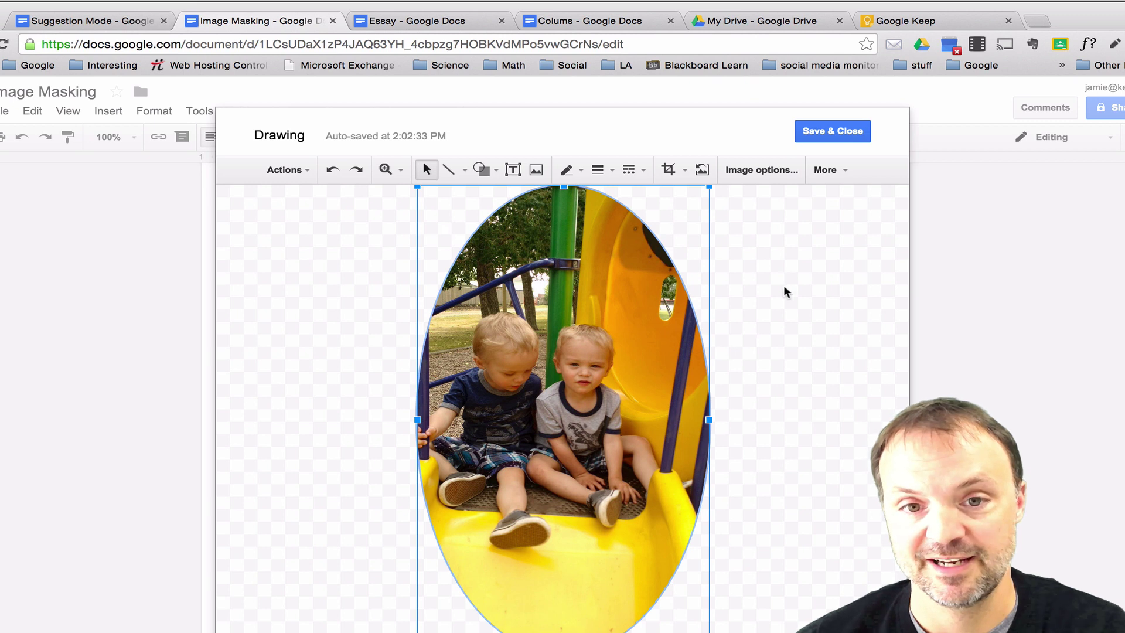
click(838, 130)
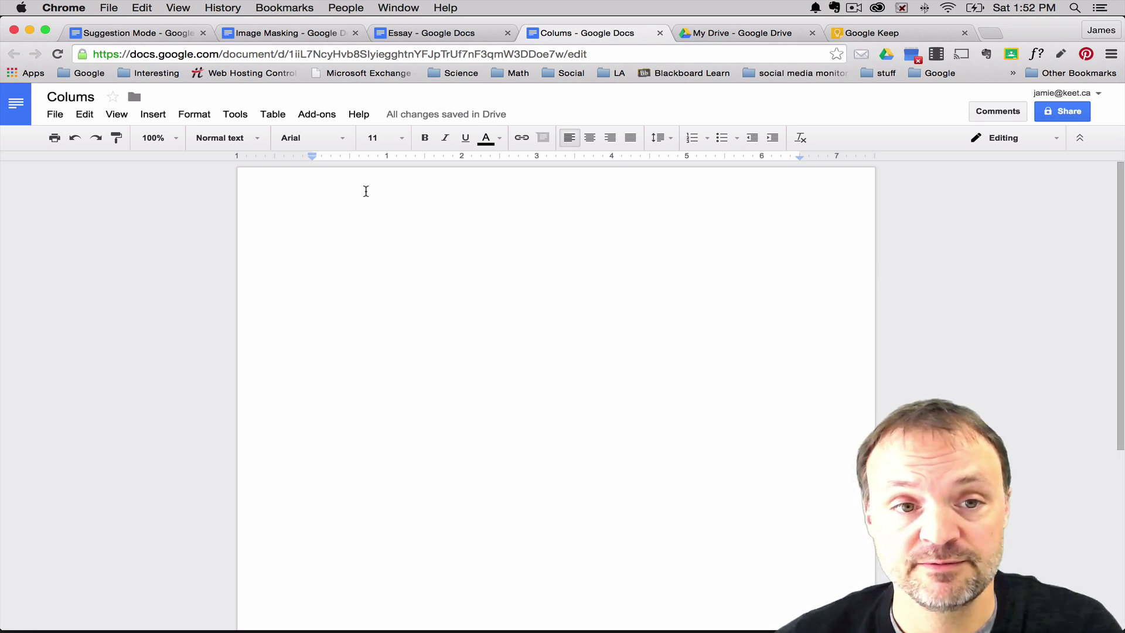
Step: Insert a 2 x 1 table into the Colums document
click(265, 116)
mouse_move(283, 142)
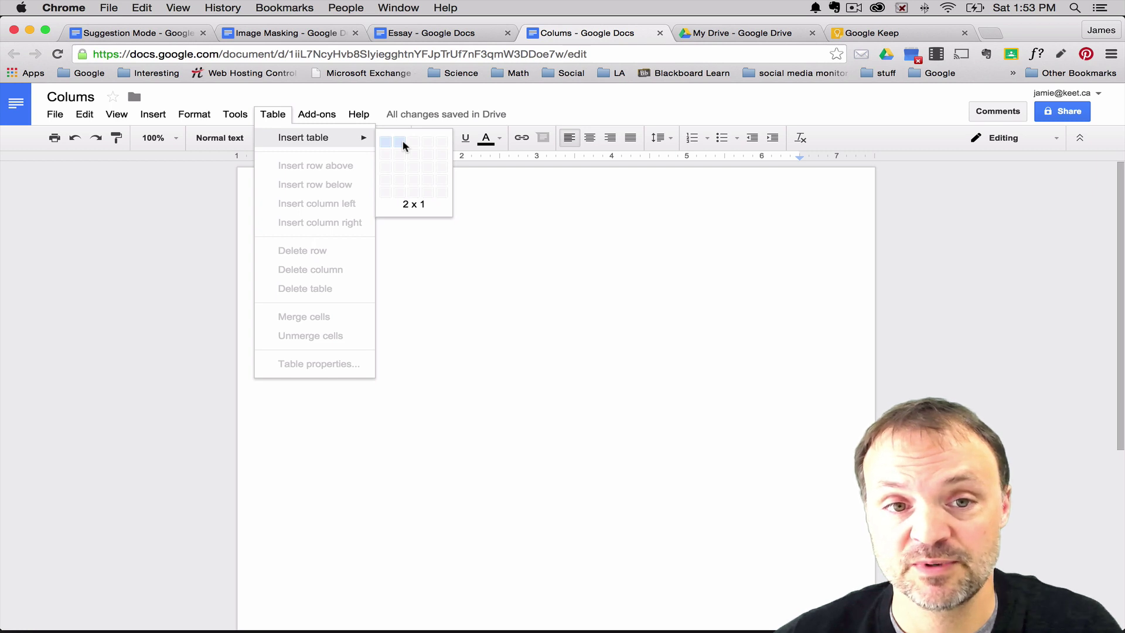
click(403, 146)
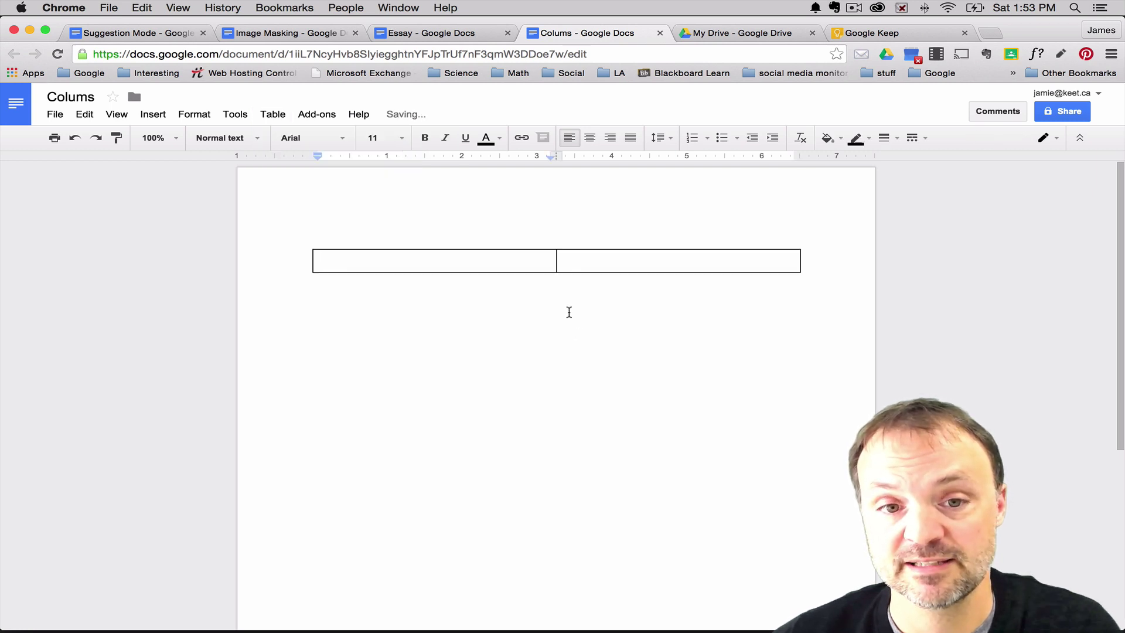
Step: Paste the Lorem ipsum text into both table cells
right_click(470, 263)
click(504, 312)
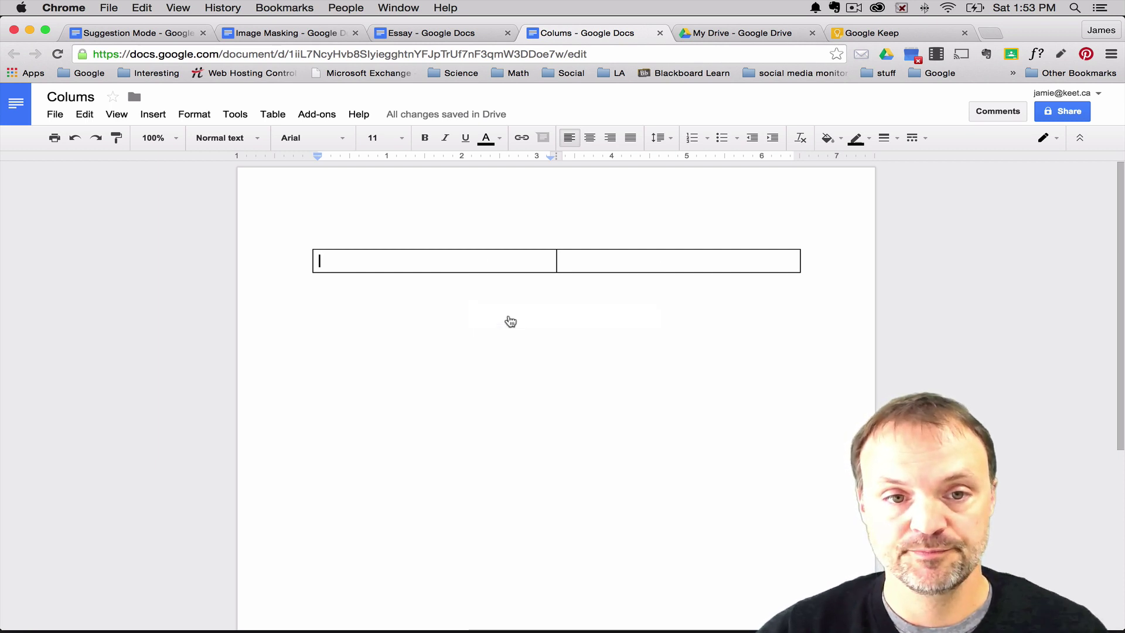
click(620, 372)
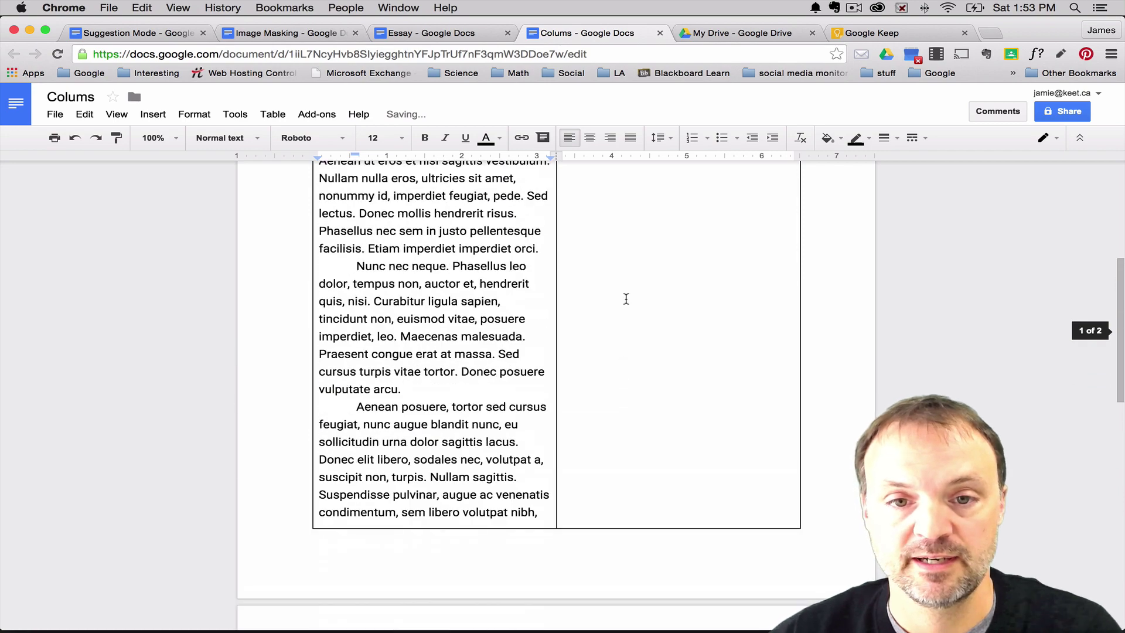
right_click(625, 290)
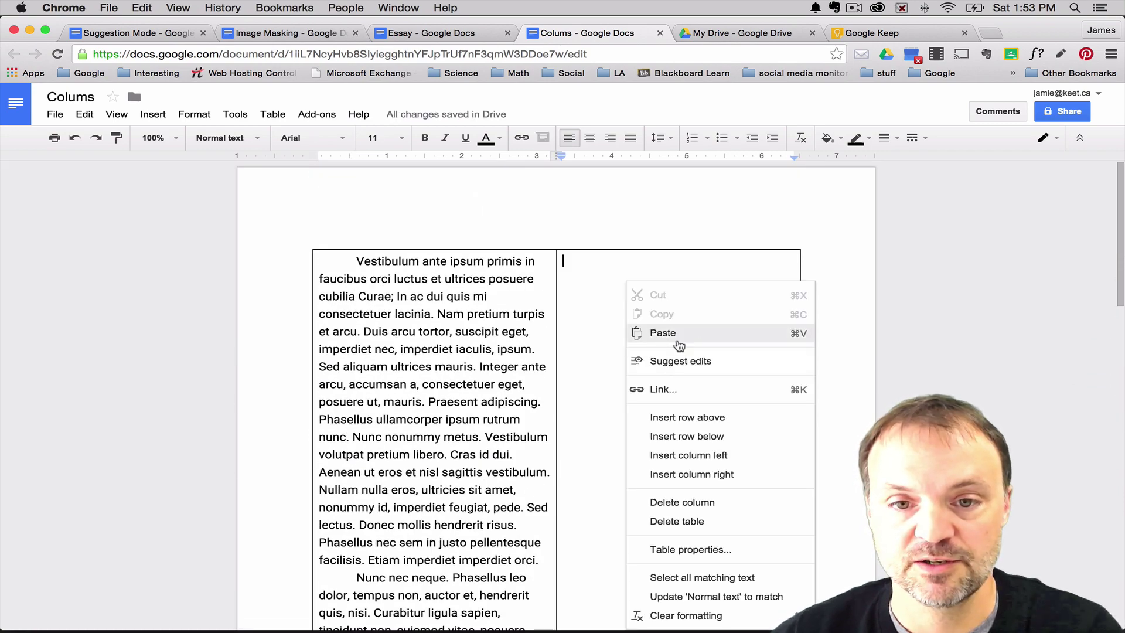
click(647, 333)
scroll(669, 305, up, 10)
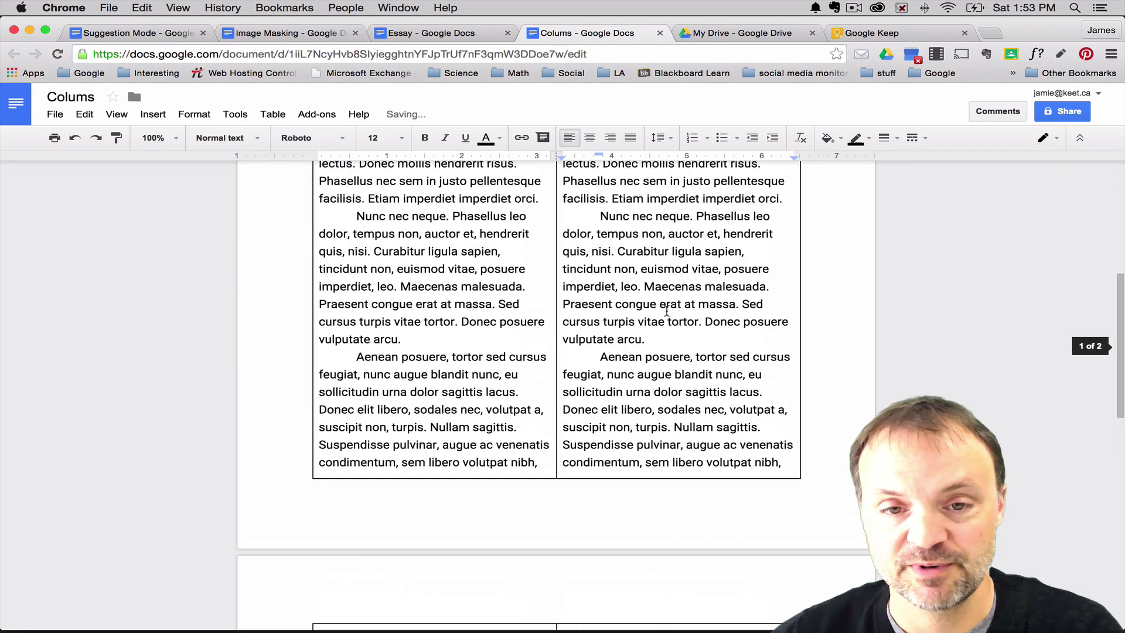
scroll(668, 304, up, 5)
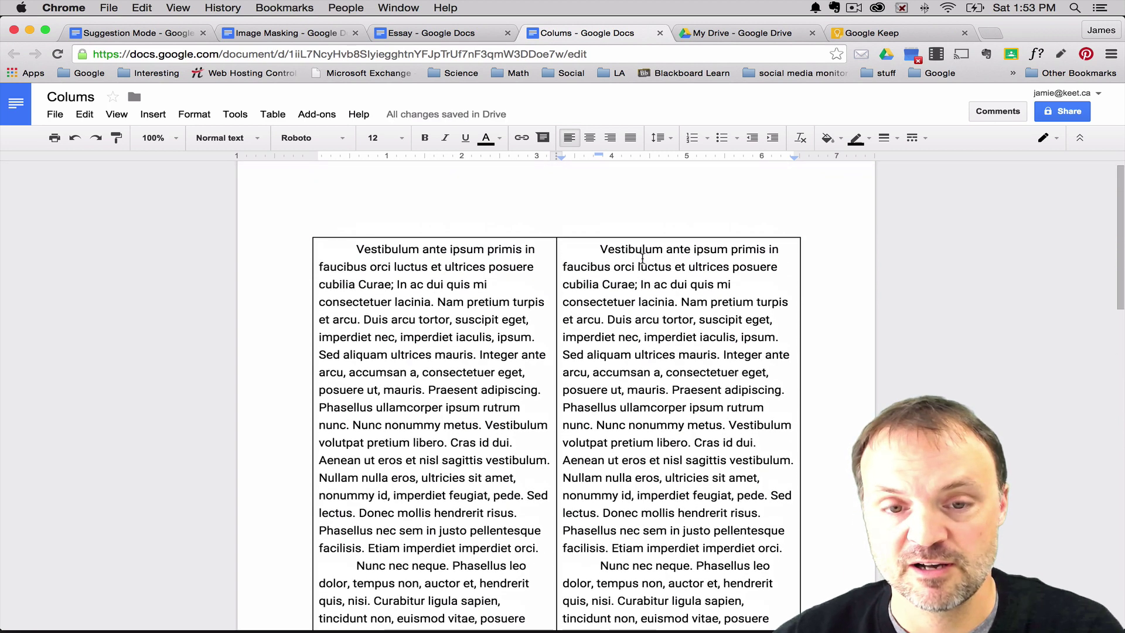
Step: Set the table border width to 0 pt in Table properties
scroll(720, 309, down, 1)
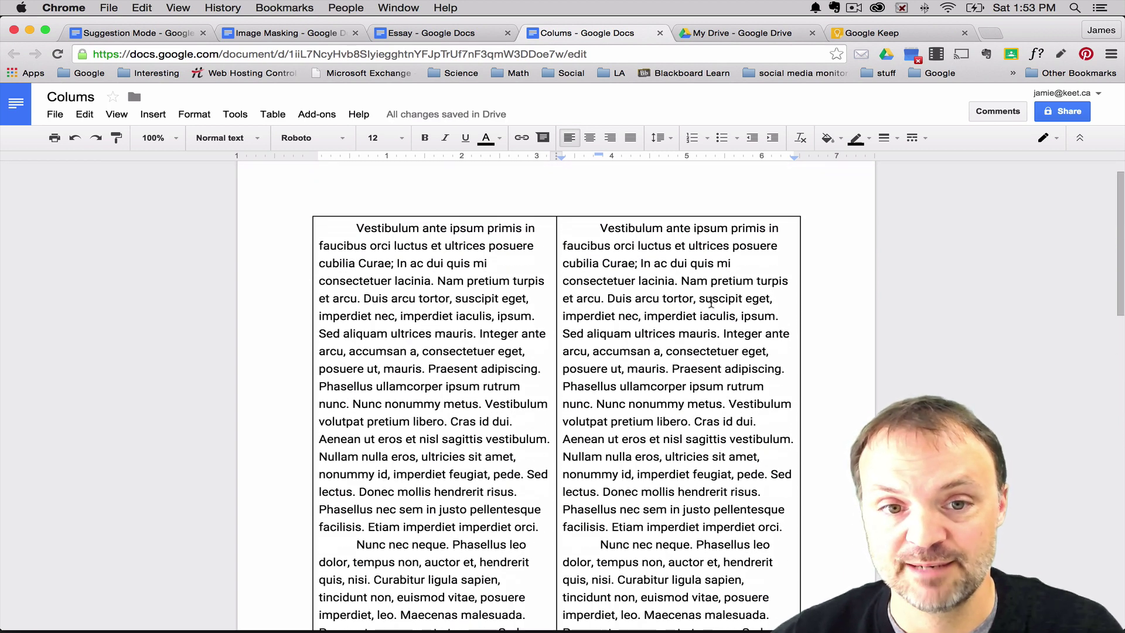
click(351, 222)
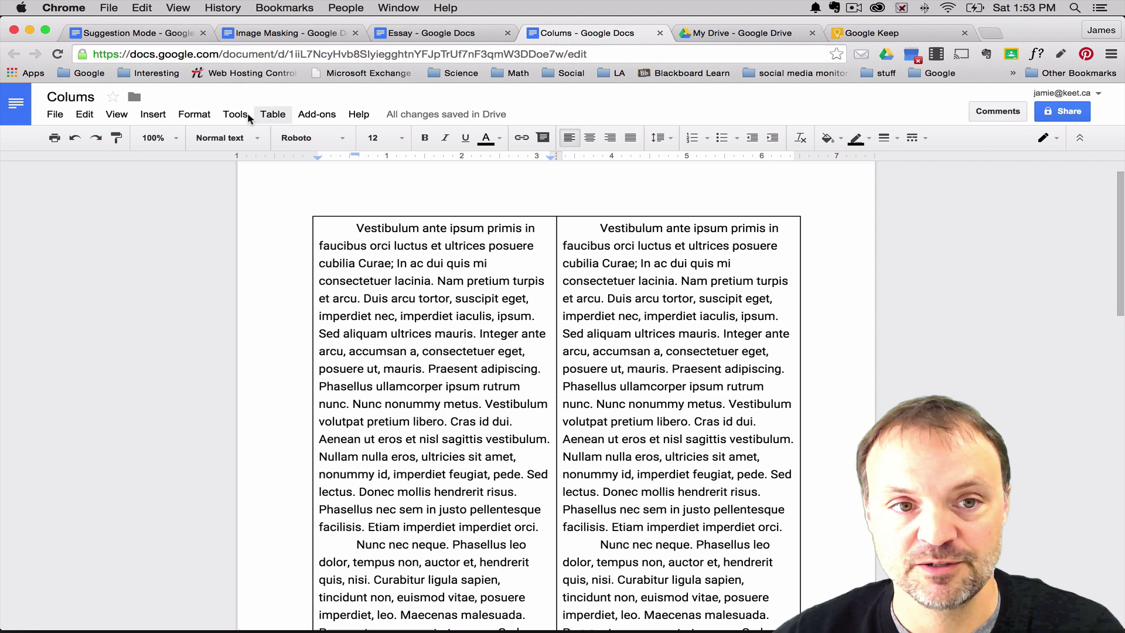
click(272, 114)
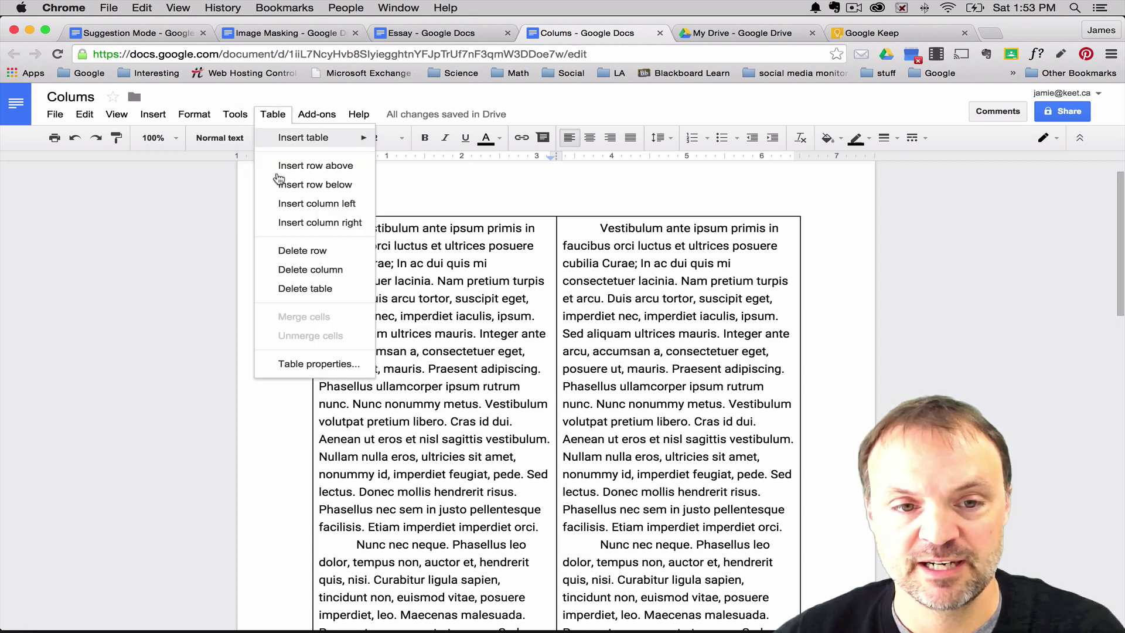
click(316, 365)
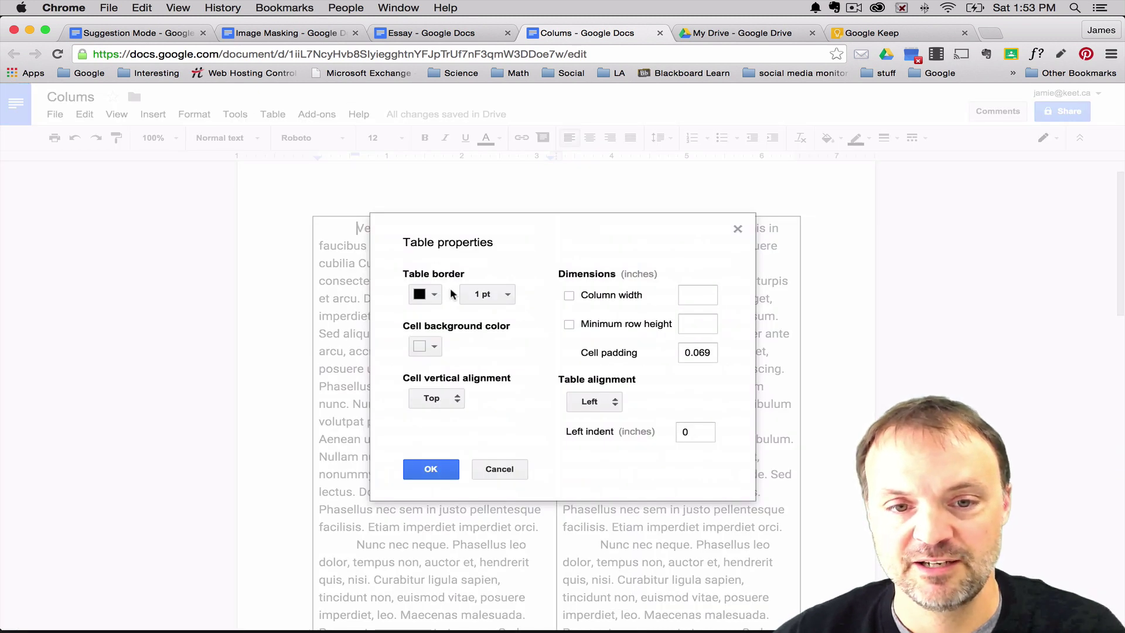
click(491, 300)
click(489, 320)
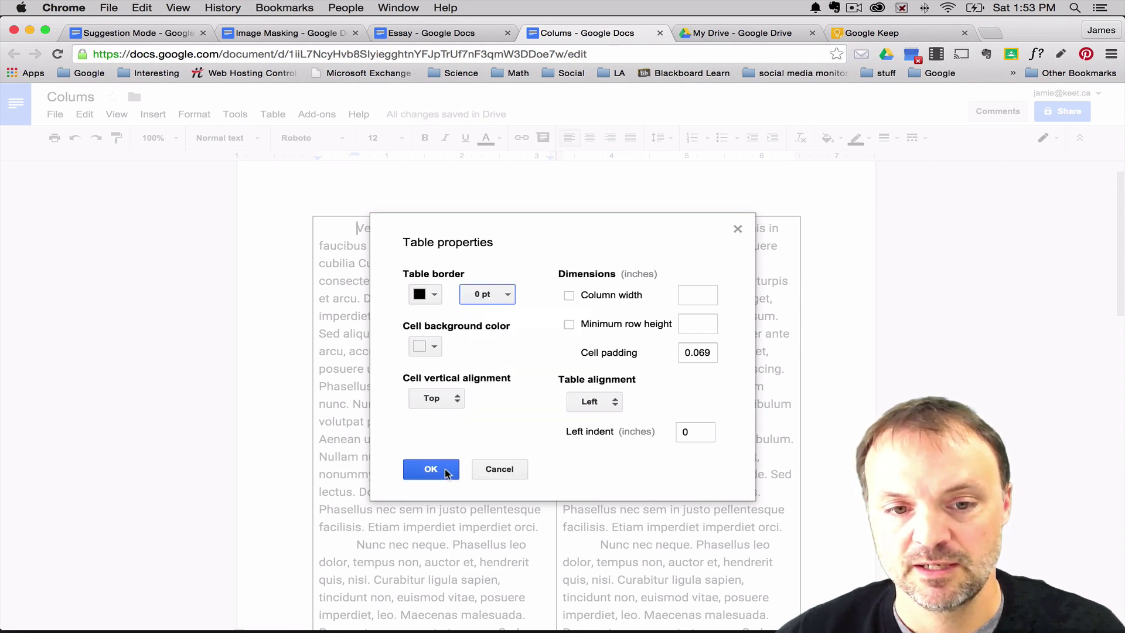
click(446, 473)
scroll(606, 339, down, 5)
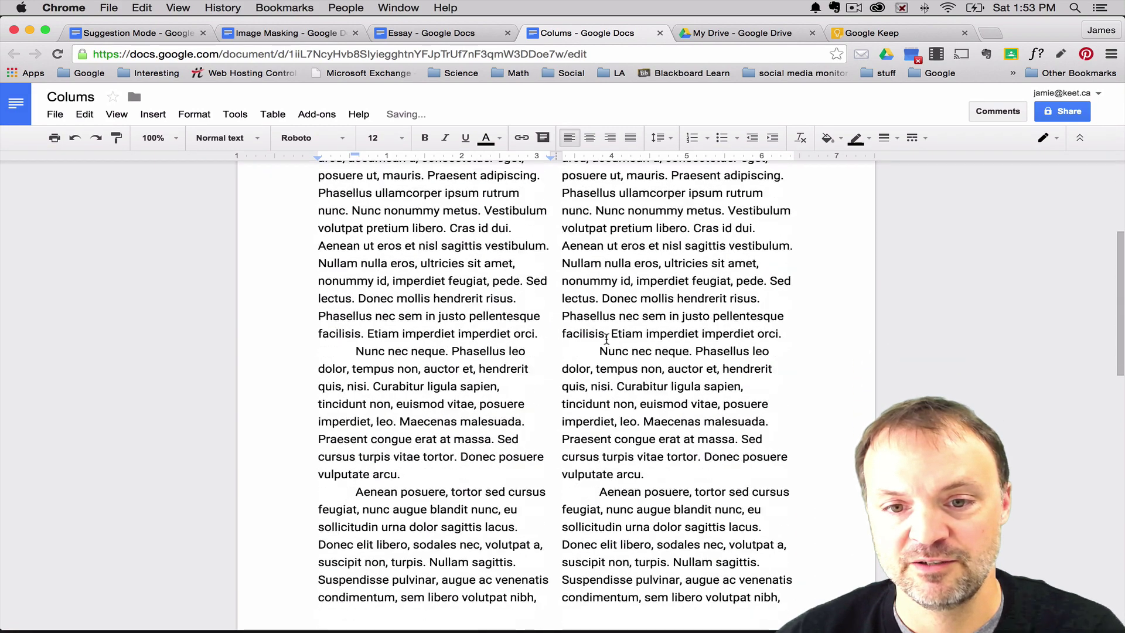
scroll(607, 338, down, 6)
scroll(606, 339, up, 6)
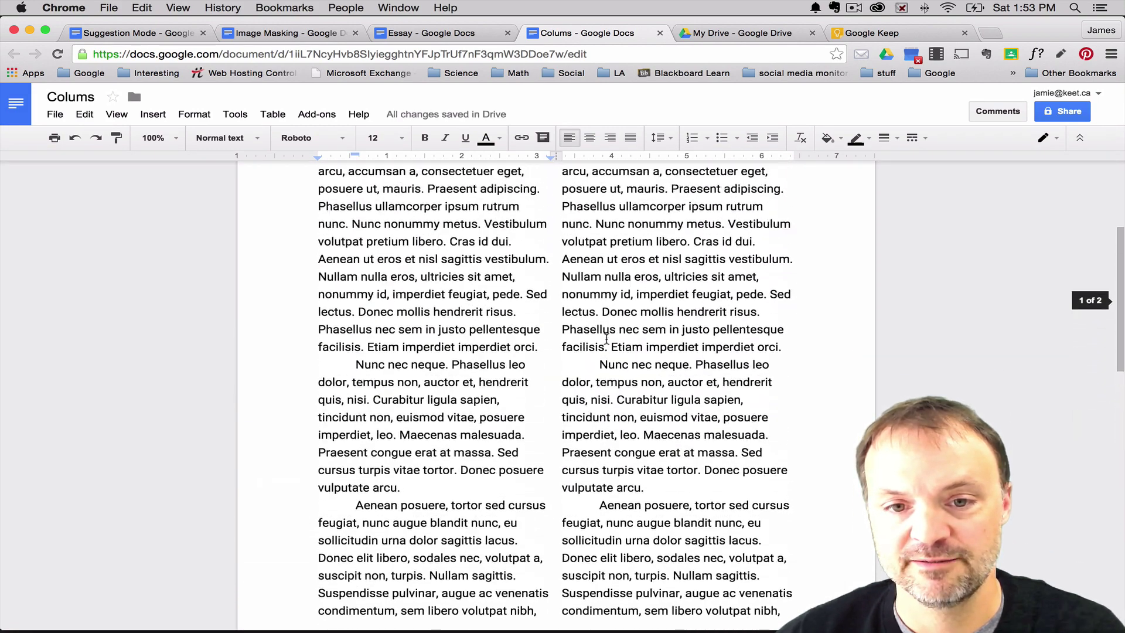
scroll(607, 338, up, 4)
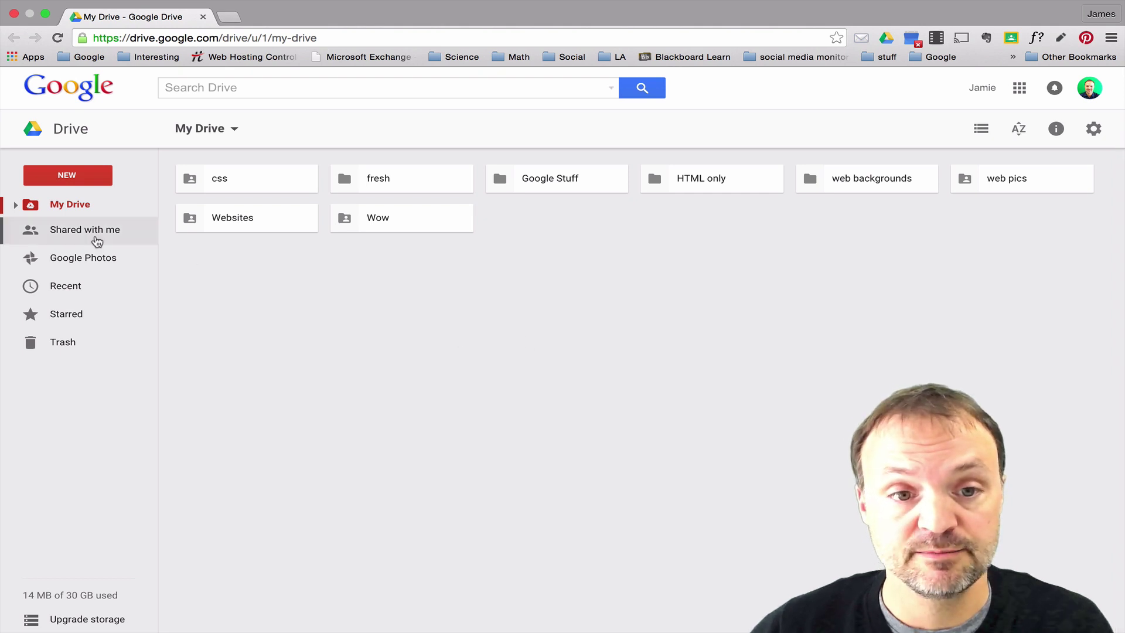
Step: Upload Businessletter.pdf from the Desktop to My Drive
click(78, 177)
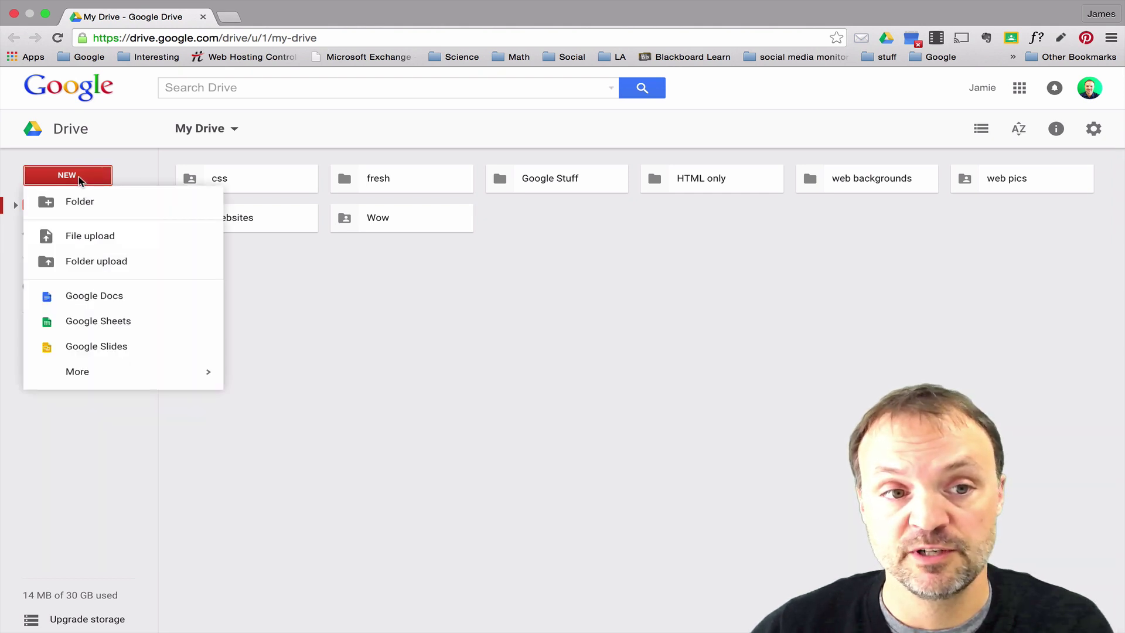
click(88, 238)
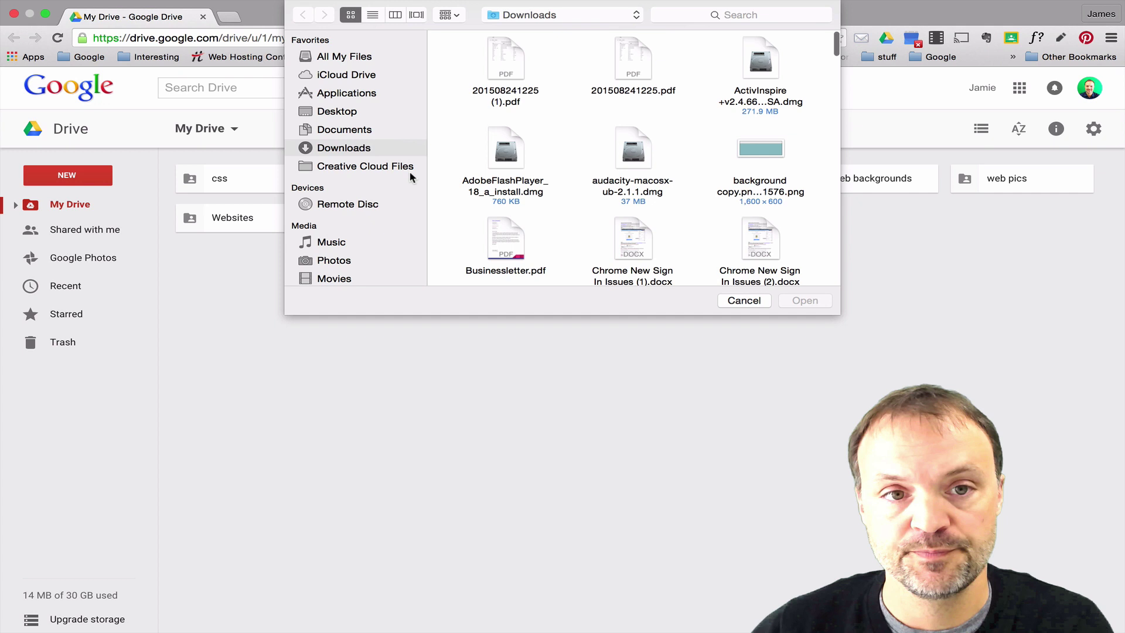
click(347, 113)
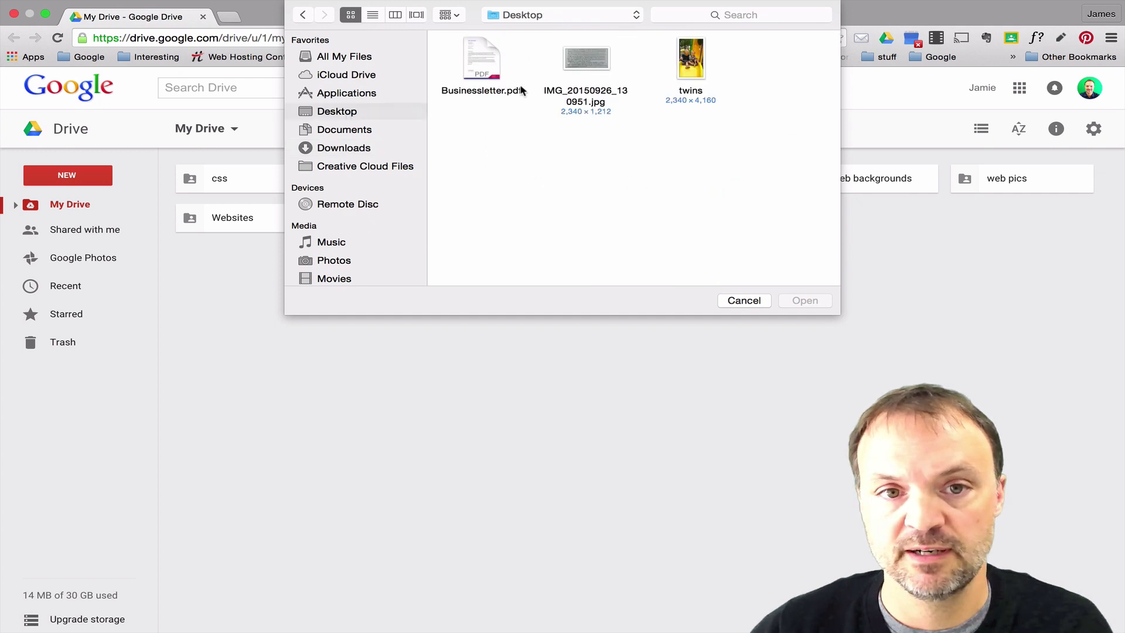
click(489, 71)
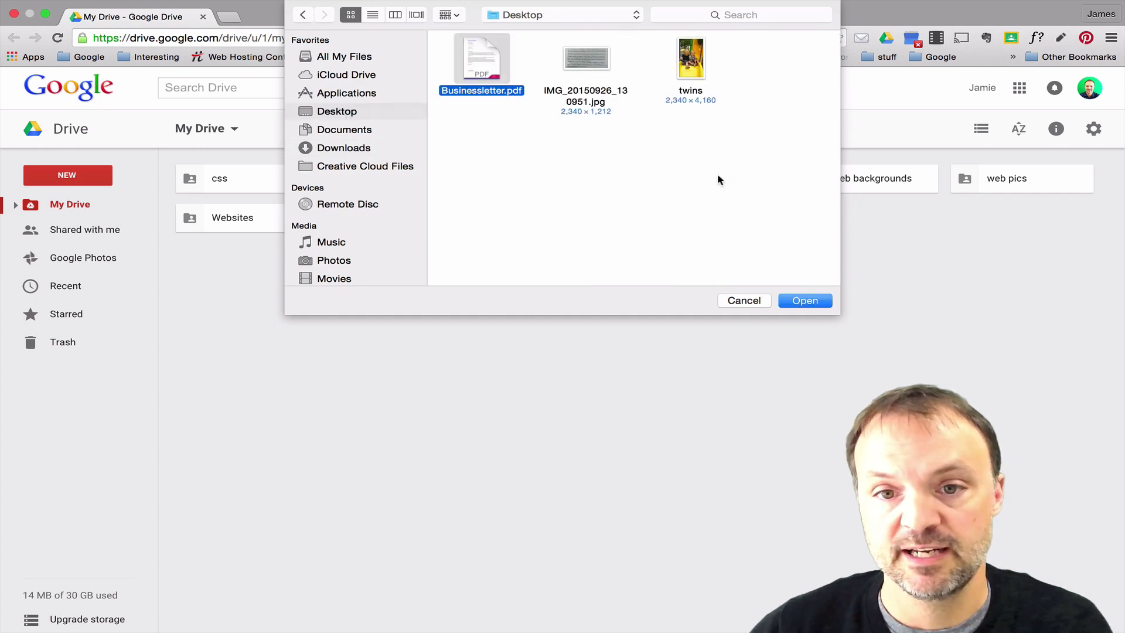
click(807, 301)
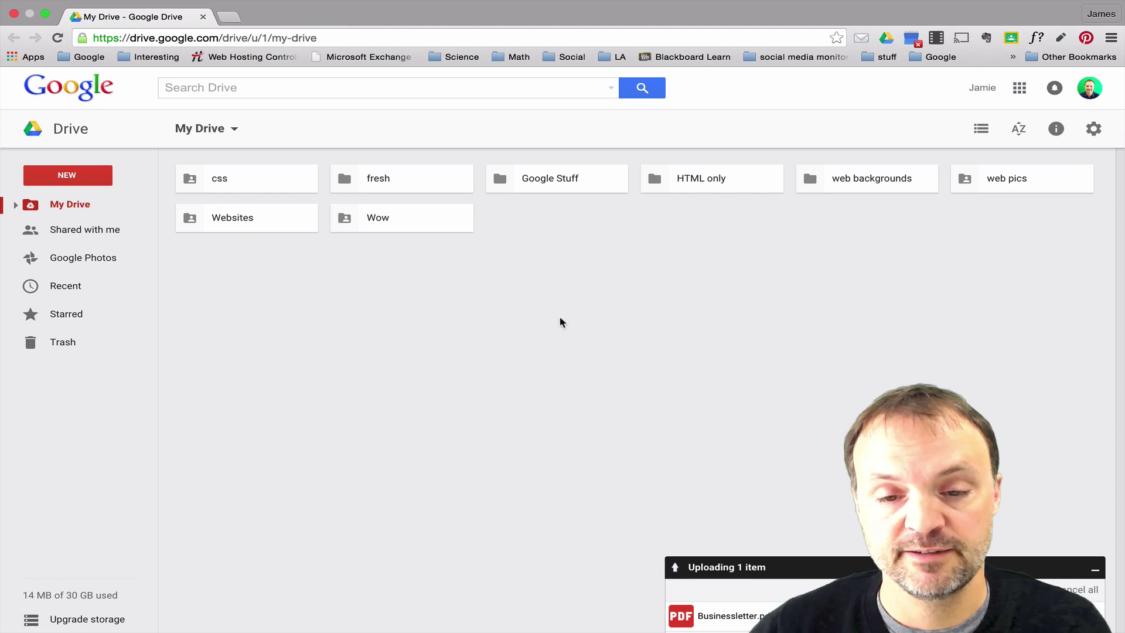
Step: Upload the photo IMG_20150926_130951.jpg to My Drive
click(89, 177)
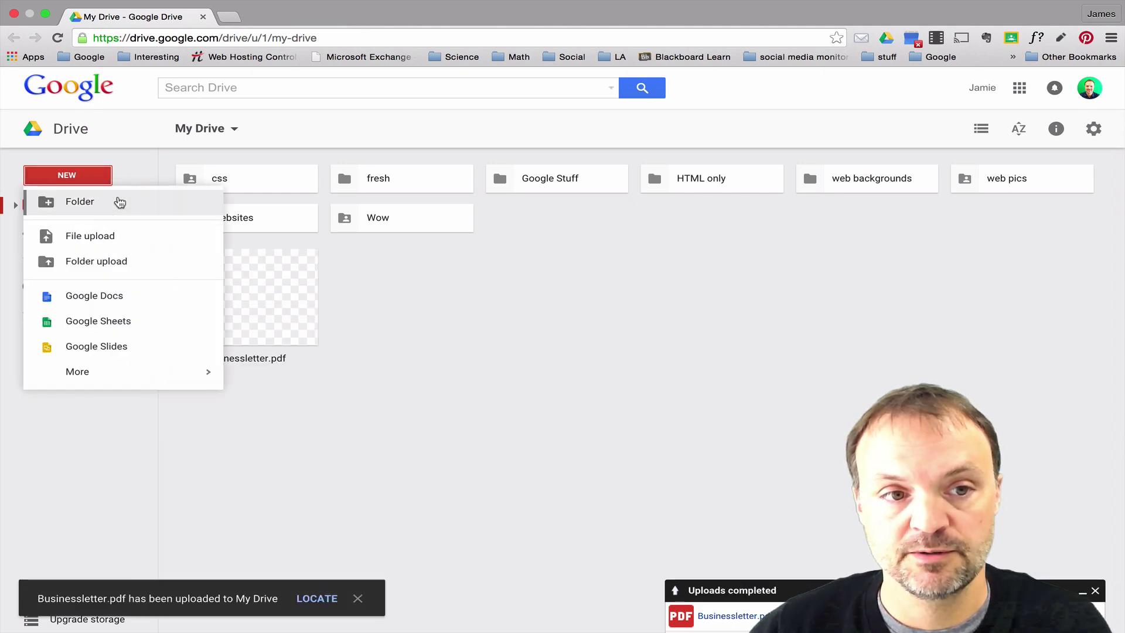
click(95, 236)
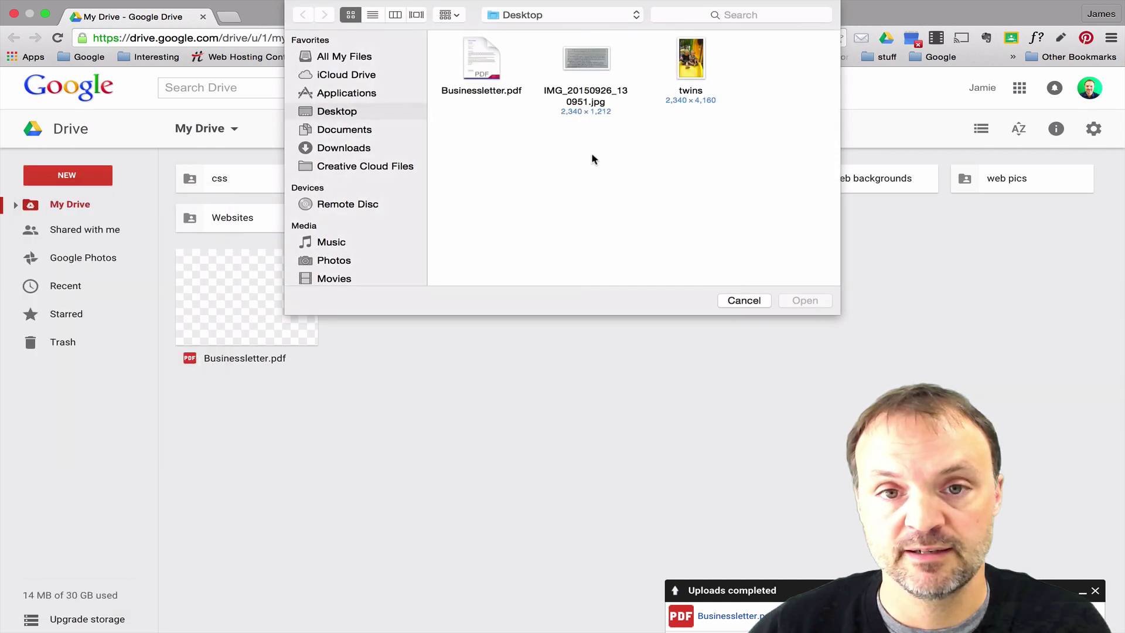
click(589, 58)
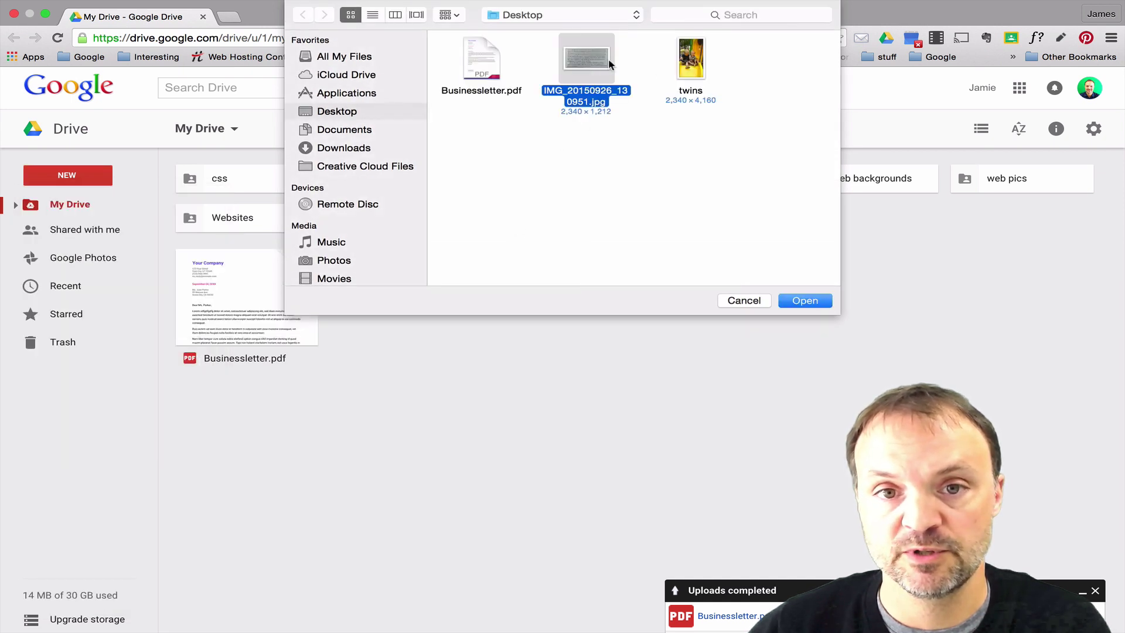
click(808, 302)
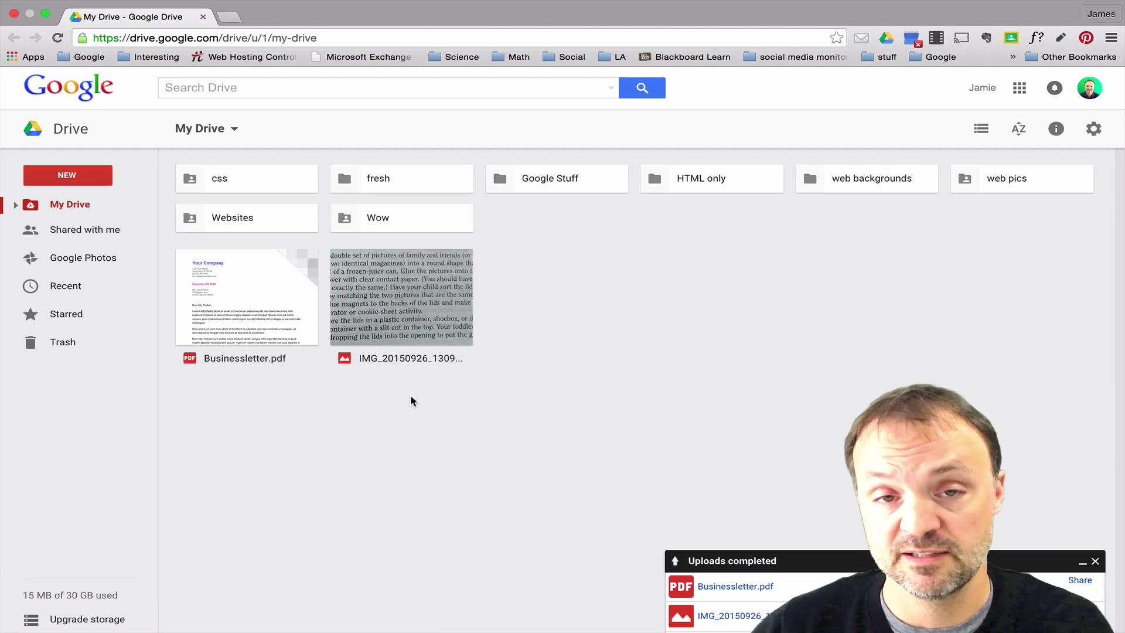
Step: Open Businessletter.pdf with Google Docs from its right-click menu
click(239, 289)
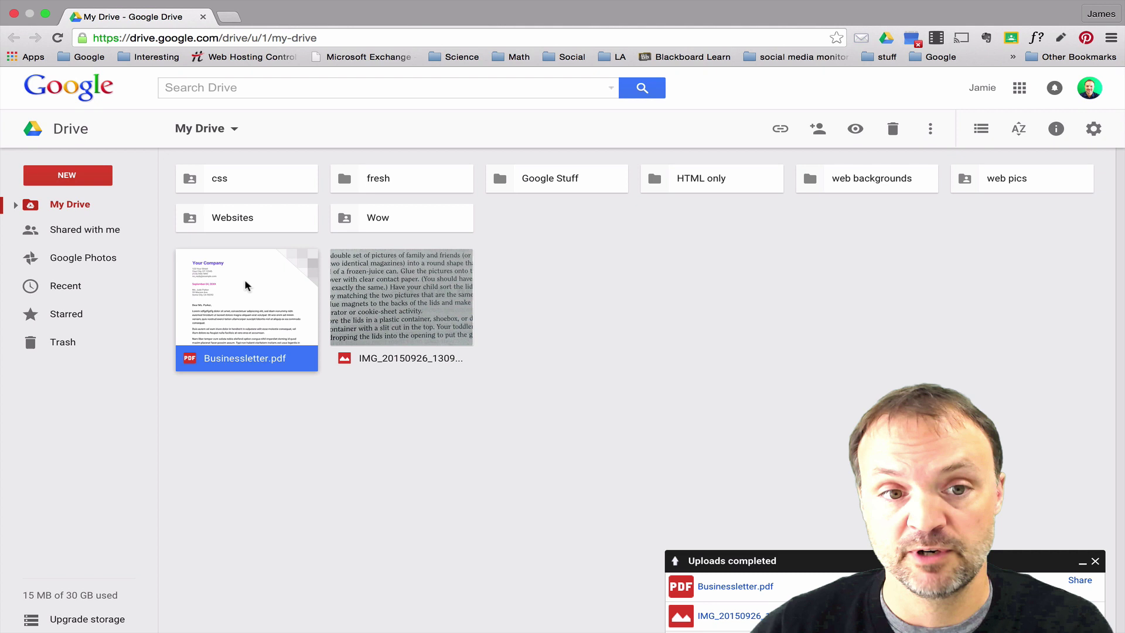
right_click(244, 279)
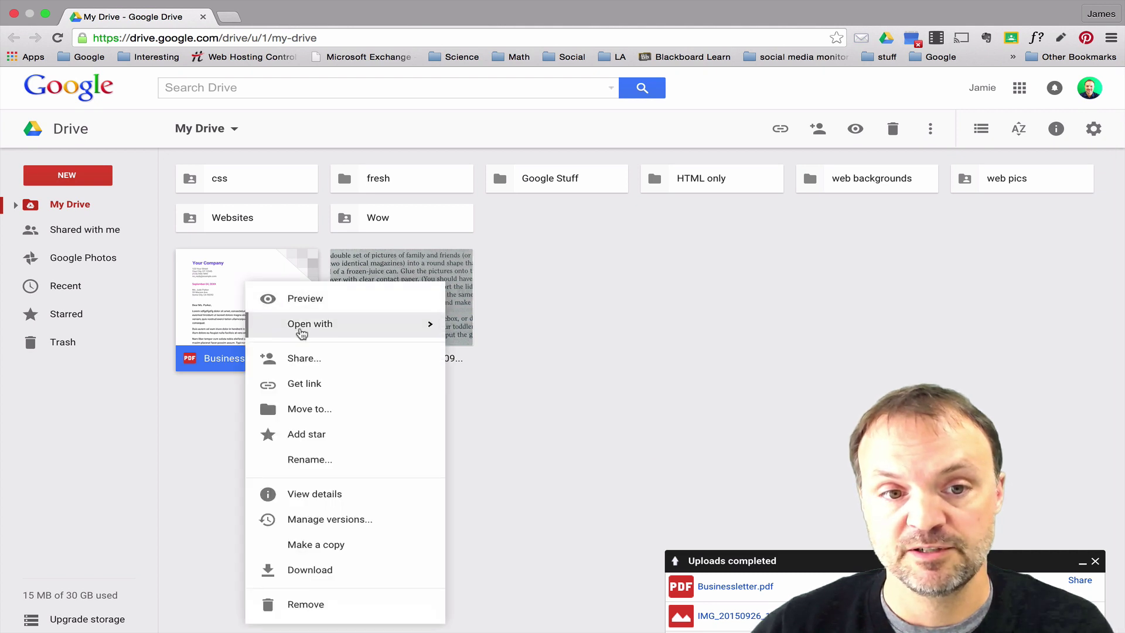
mouse_move(301, 333)
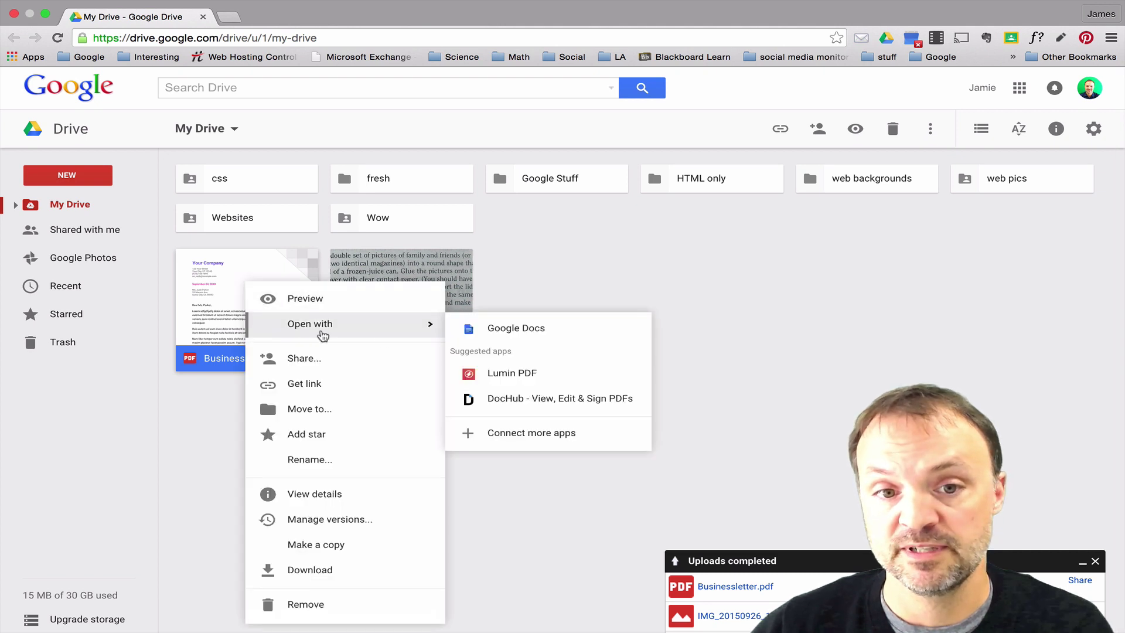
click(499, 333)
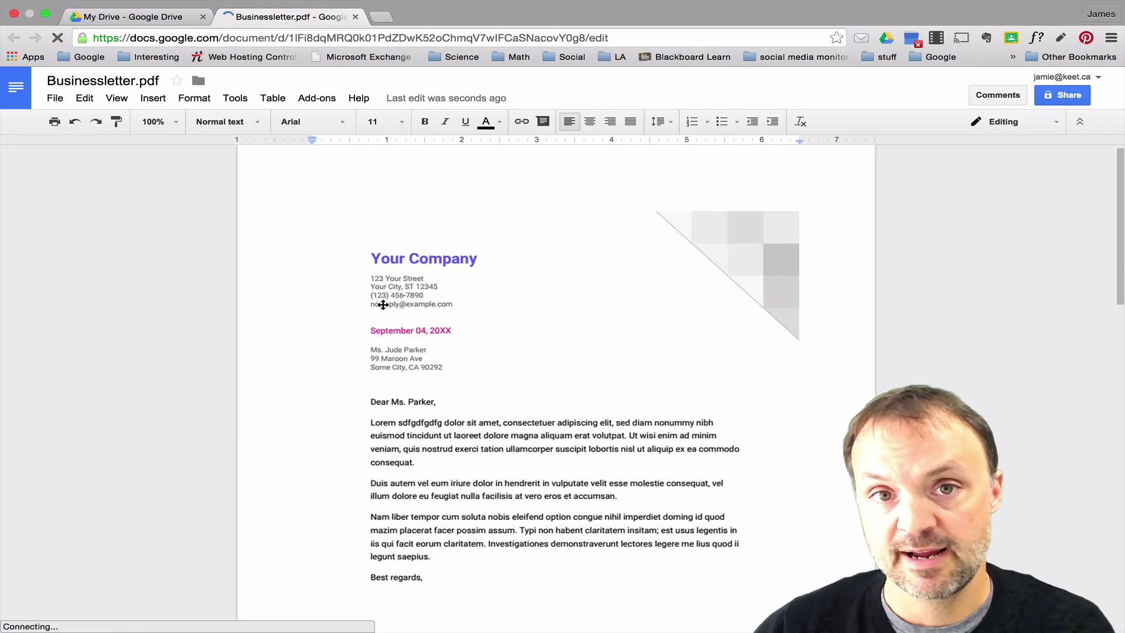
Step: Inspect the full-page image of the original letter alongside the converted text
click(454, 308)
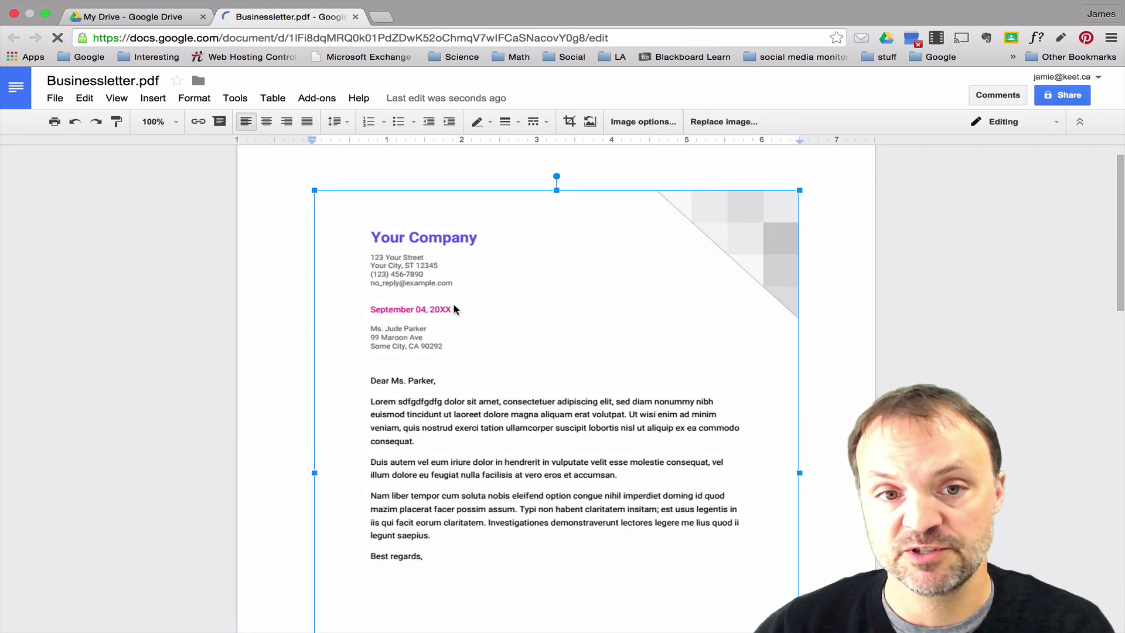
scroll(477, 351, down, 5)
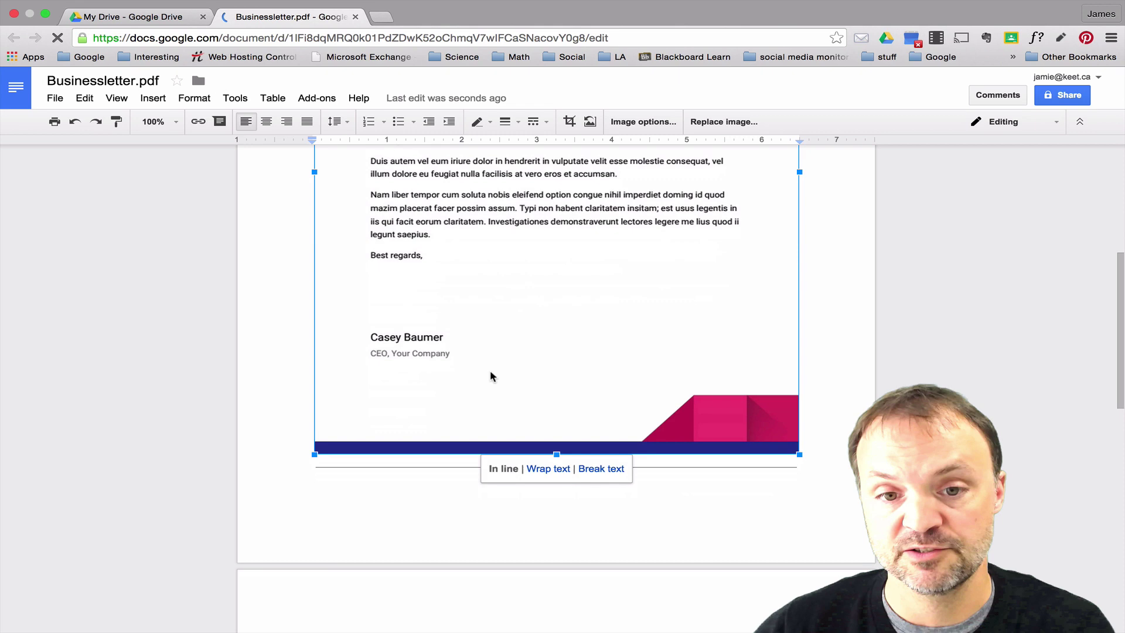
scroll(491, 376, down, 8)
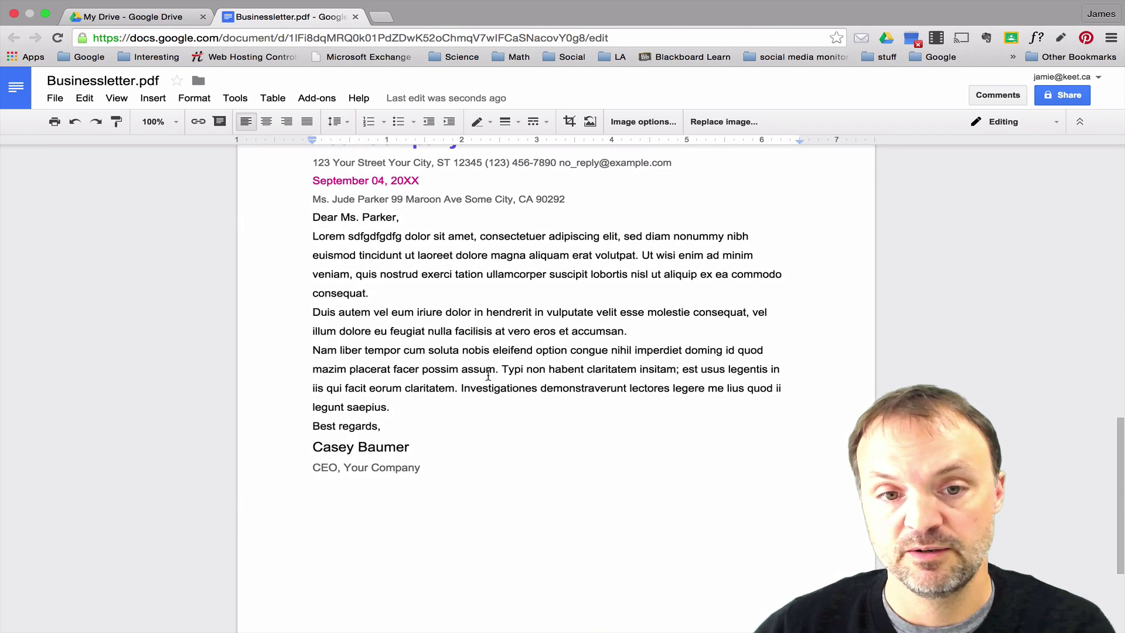
scroll(488, 376, up, 3)
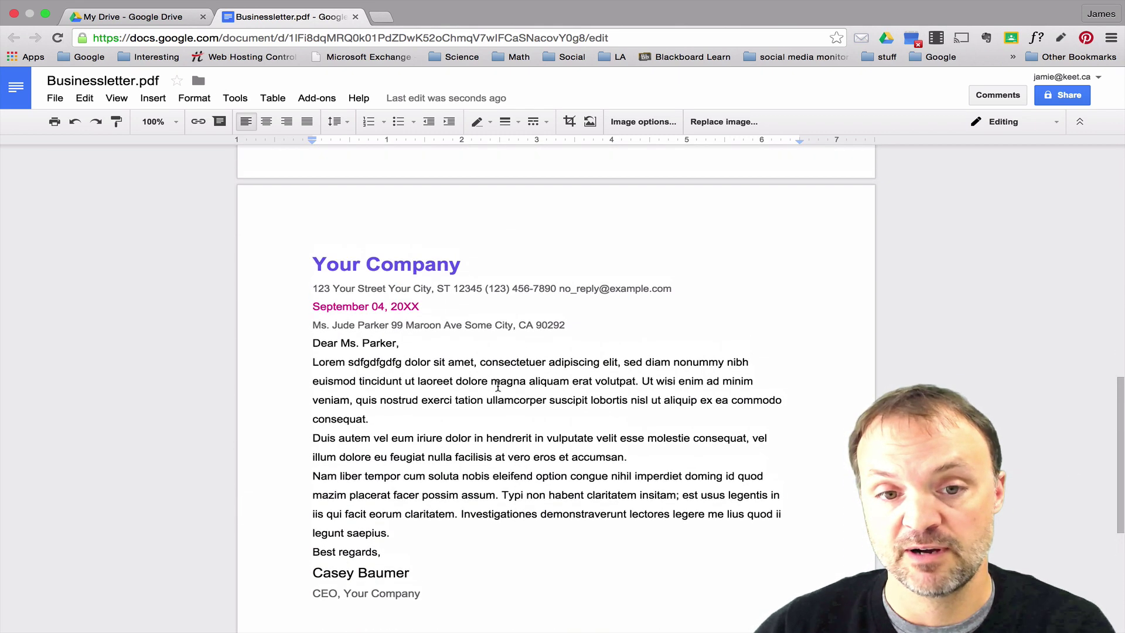
click(498, 387)
scroll(498, 387, up, 6)
scroll(498, 387, down, 5)
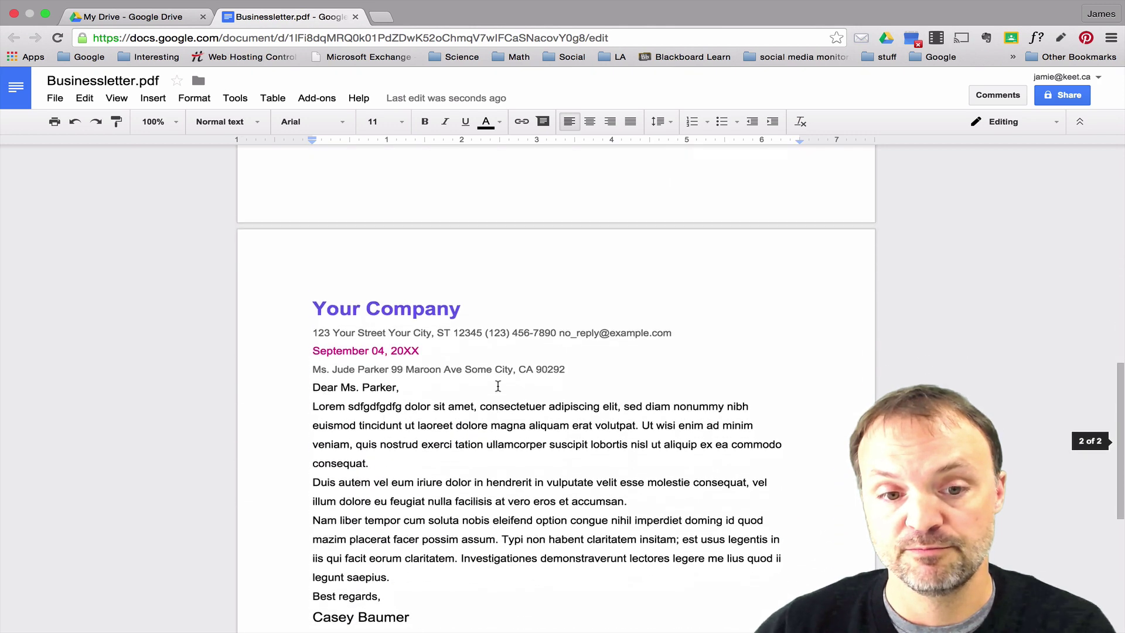
scroll(490, 454, up, 10)
scroll(489, 453, down, 5)
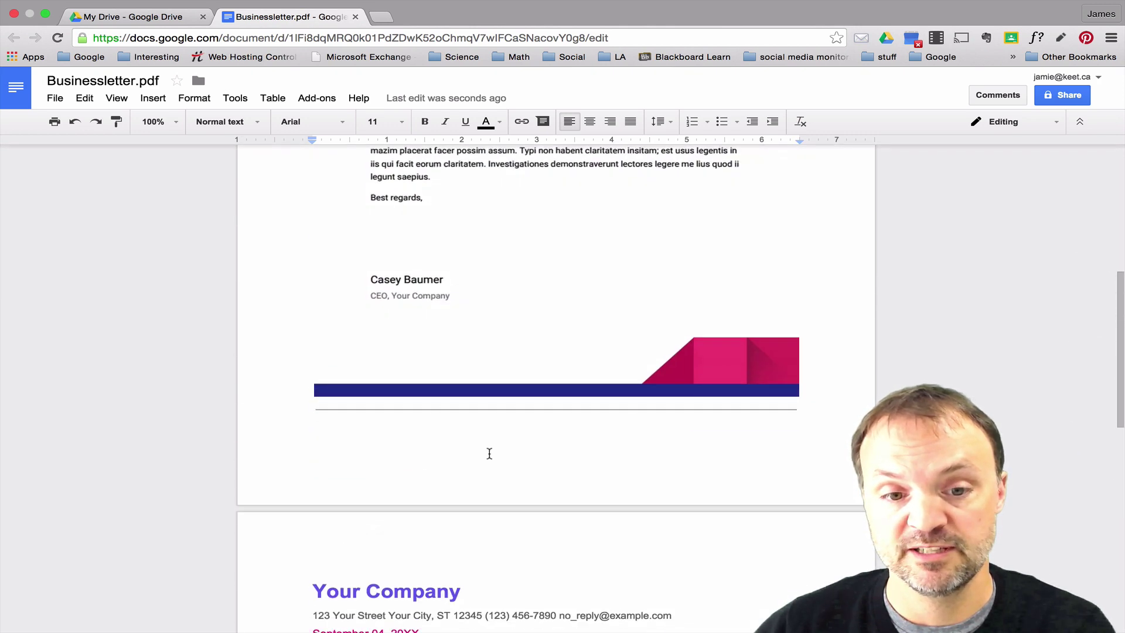
scroll(490, 454, down, 7)
scroll(485, 465, up, 1)
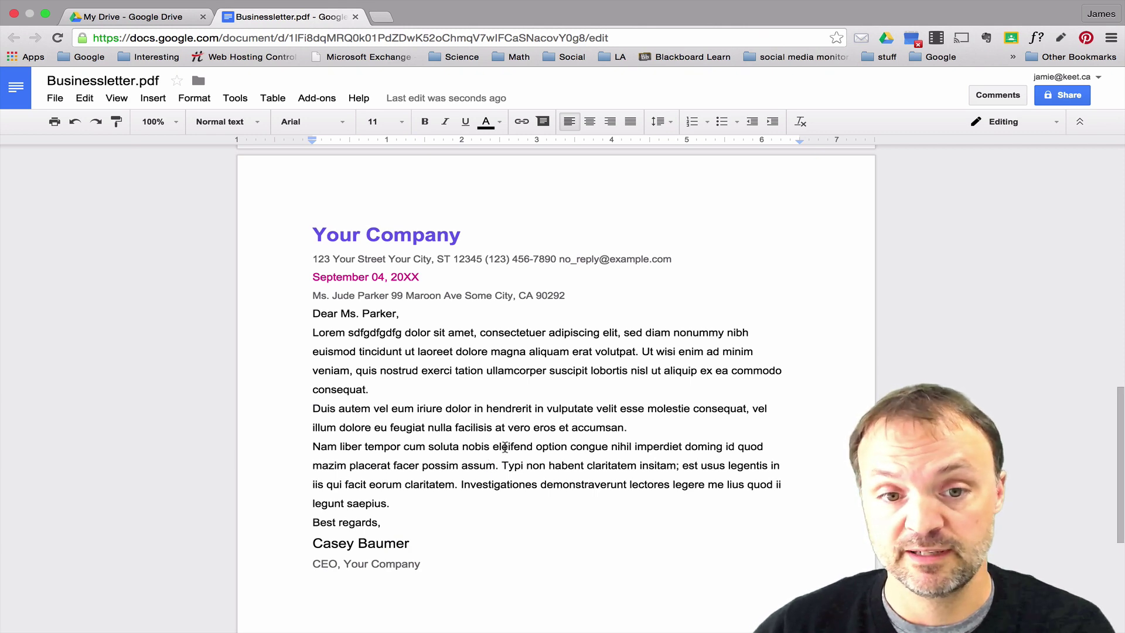
scroll(505, 448, up, 10)
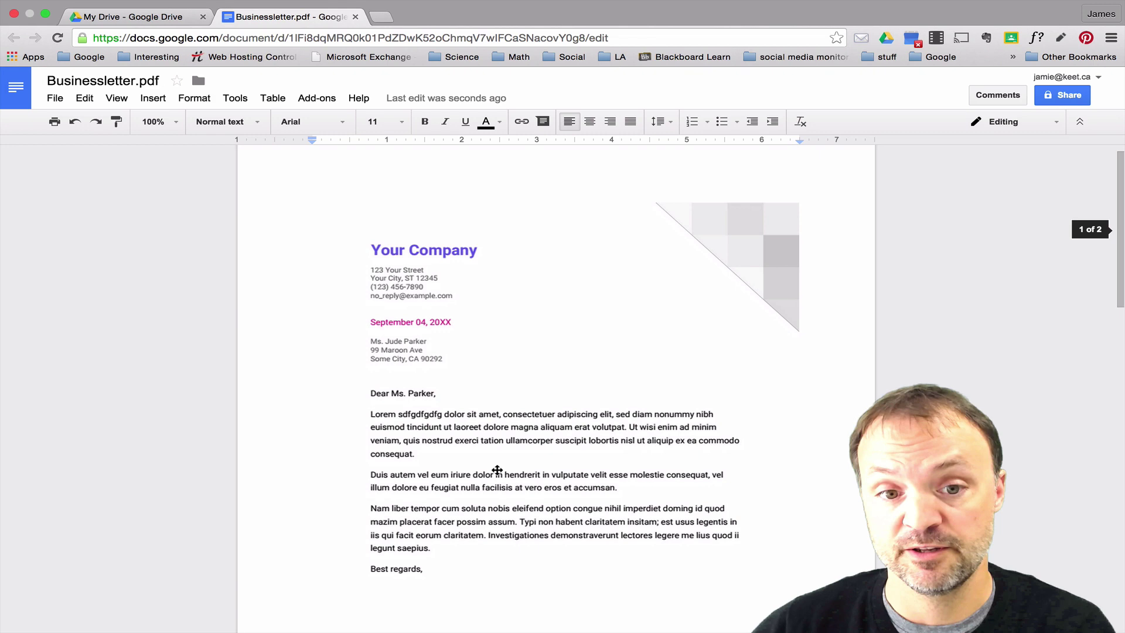
scroll(497, 470, down, 2)
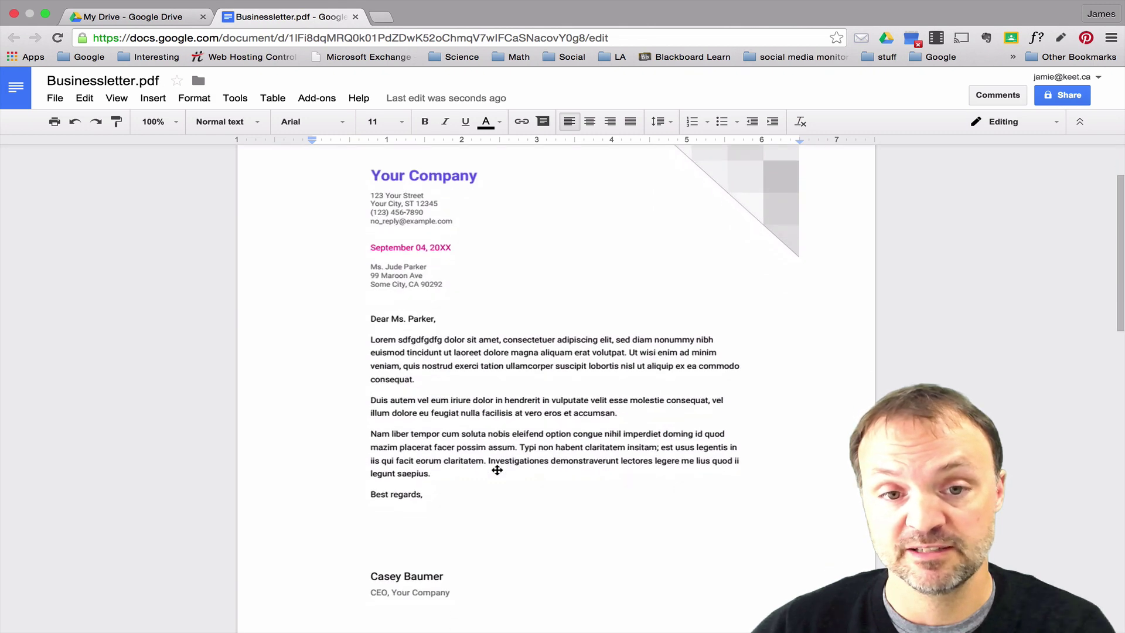
Step: Delete the original page image, leaving only the editable business letter text
click(538, 329)
key(Delete)
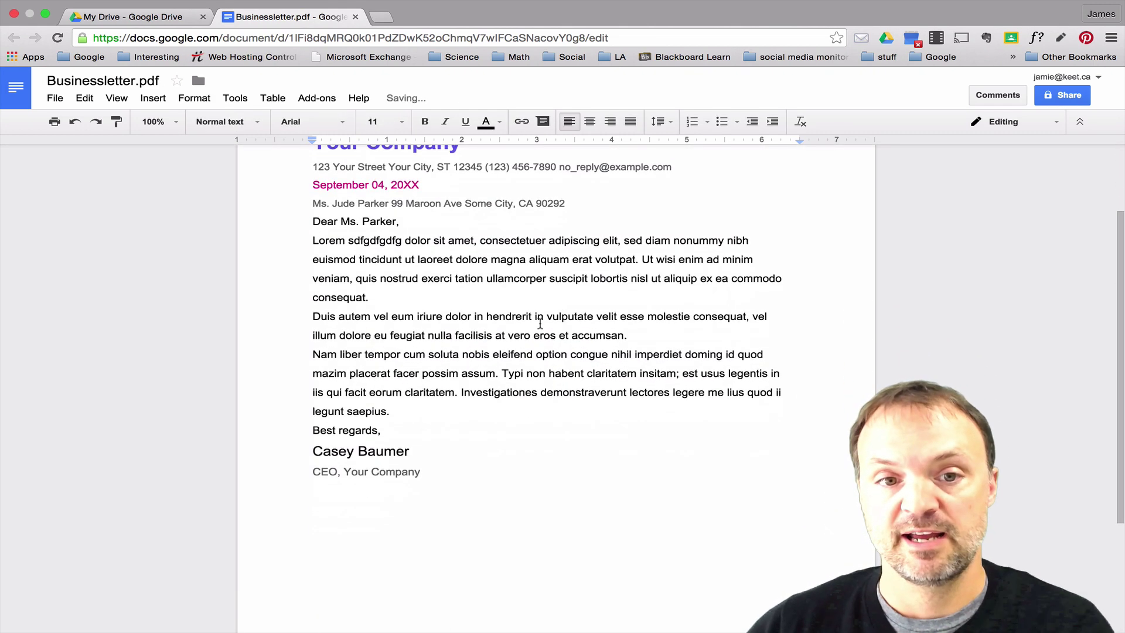
scroll(528, 326, up, 2)
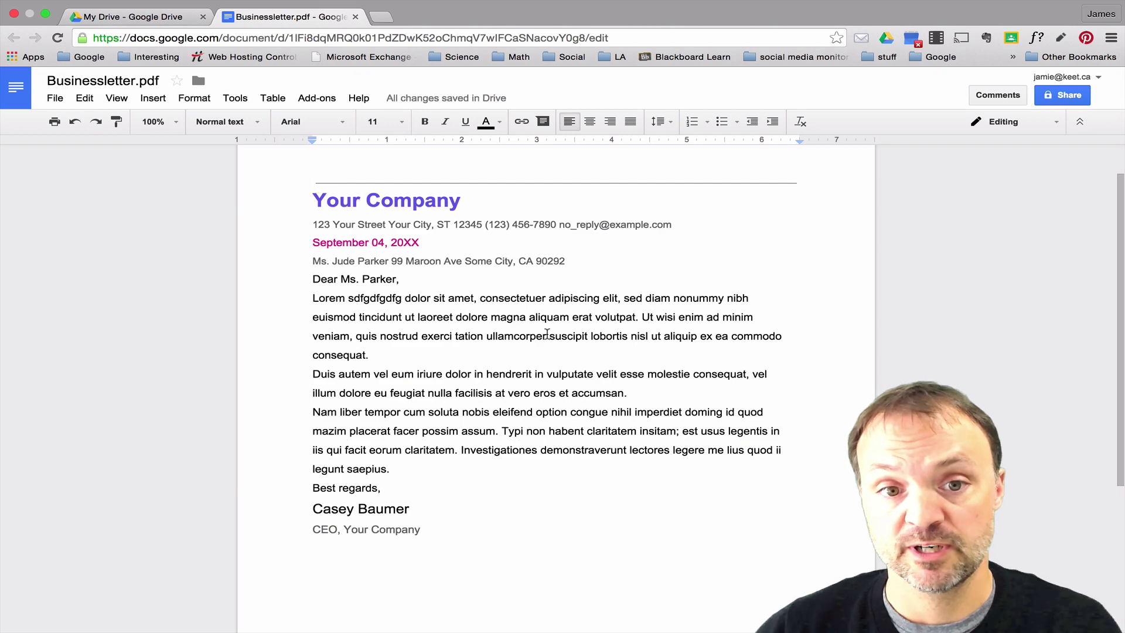
Step: Close the converted letter and open IMG_20150926_130951.jpg with Google Docs from Drive
click(356, 18)
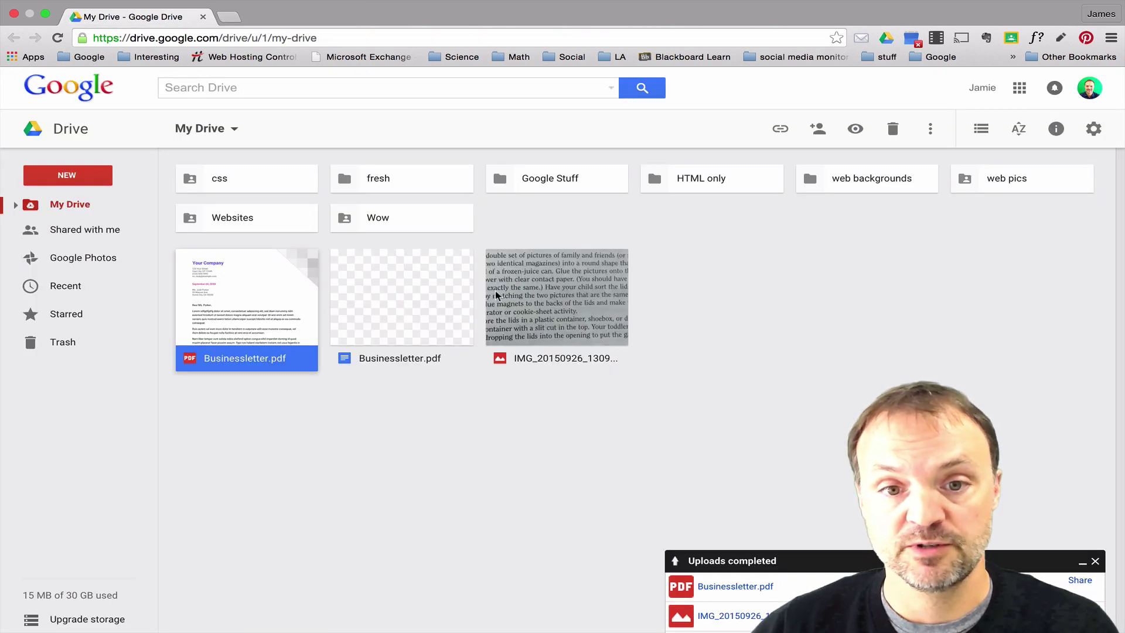
right_click(568, 284)
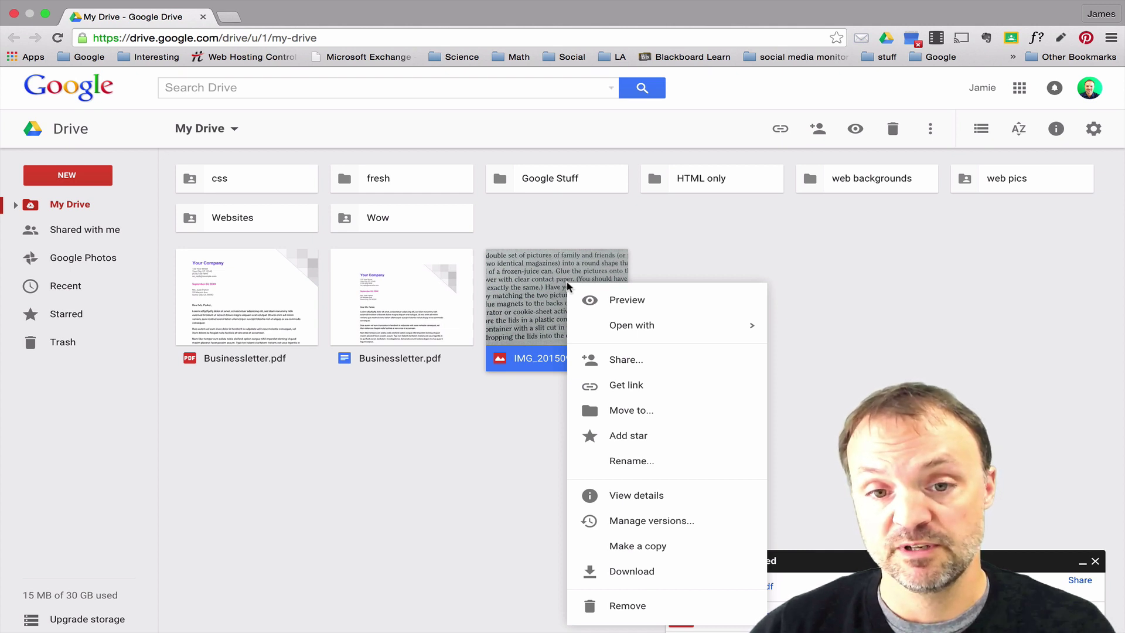
mouse_move(621, 326)
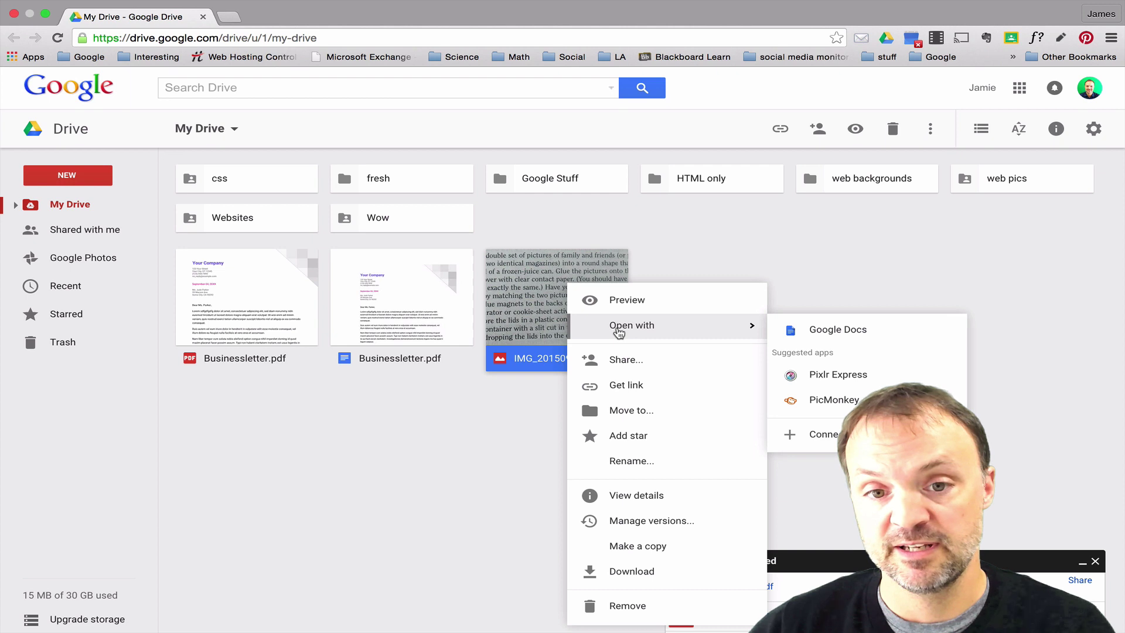
click(820, 344)
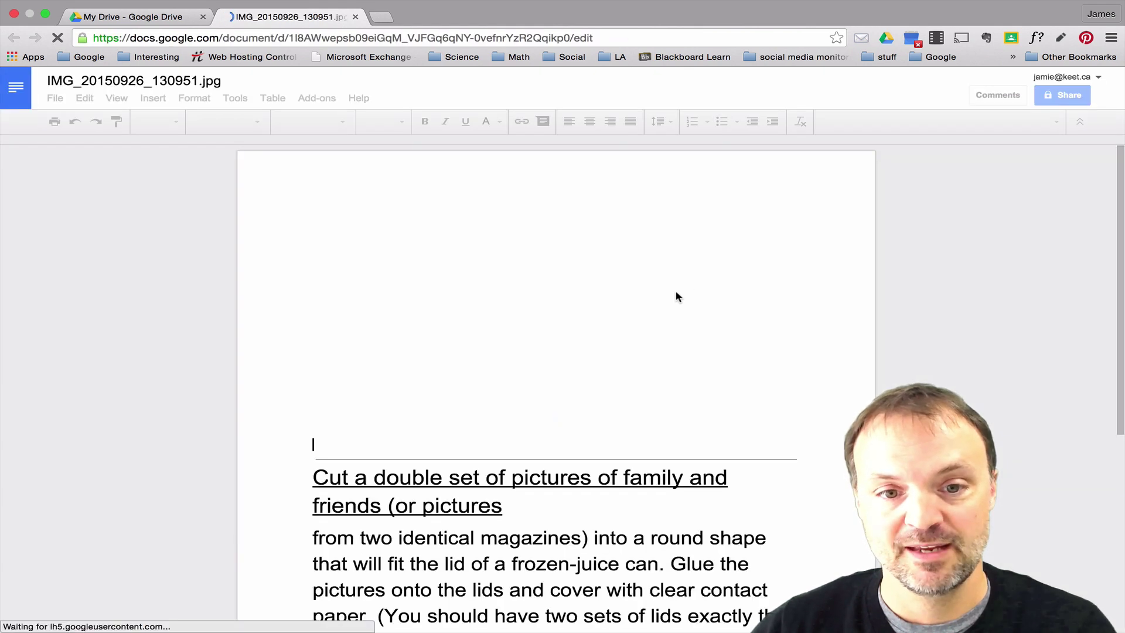
Step: Delete the scanned photo at the top, keeping the recognized text about cutting family pictures
click(557, 326)
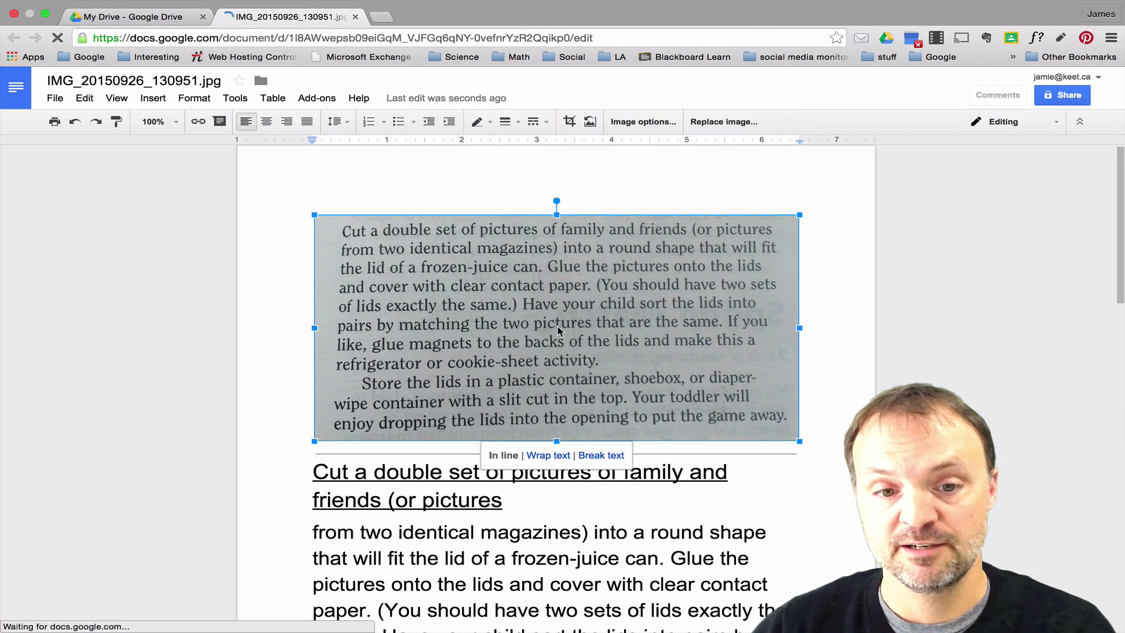
scroll(535, 357, down, 1)
scroll(258, 430, down, 3)
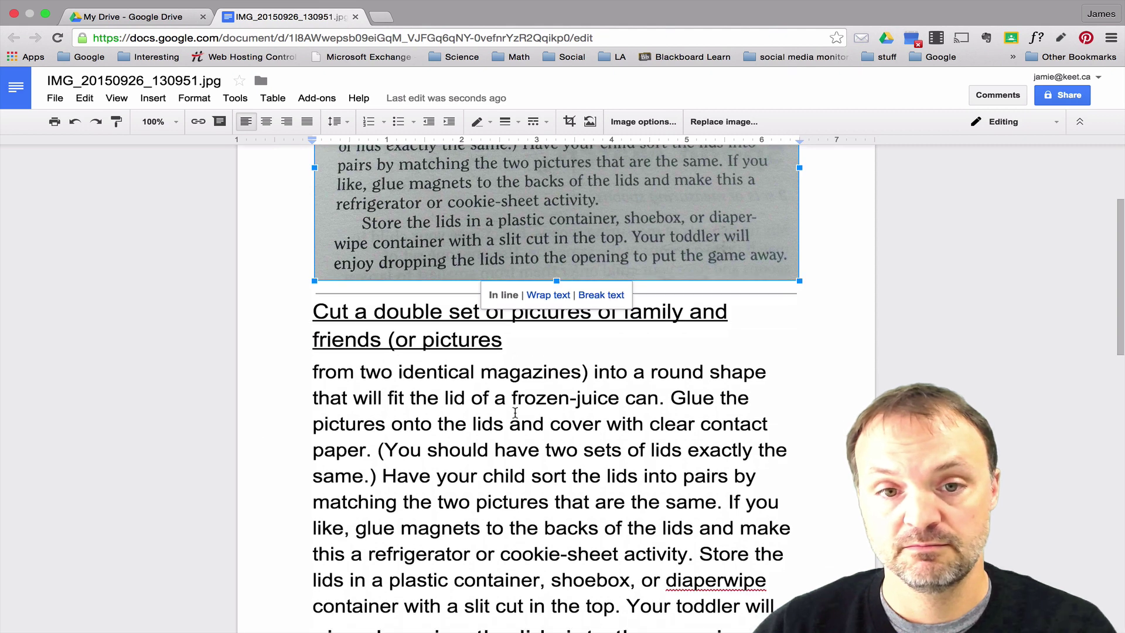
scroll(513, 416, down, 3)
scroll(510, 425, up, 5)
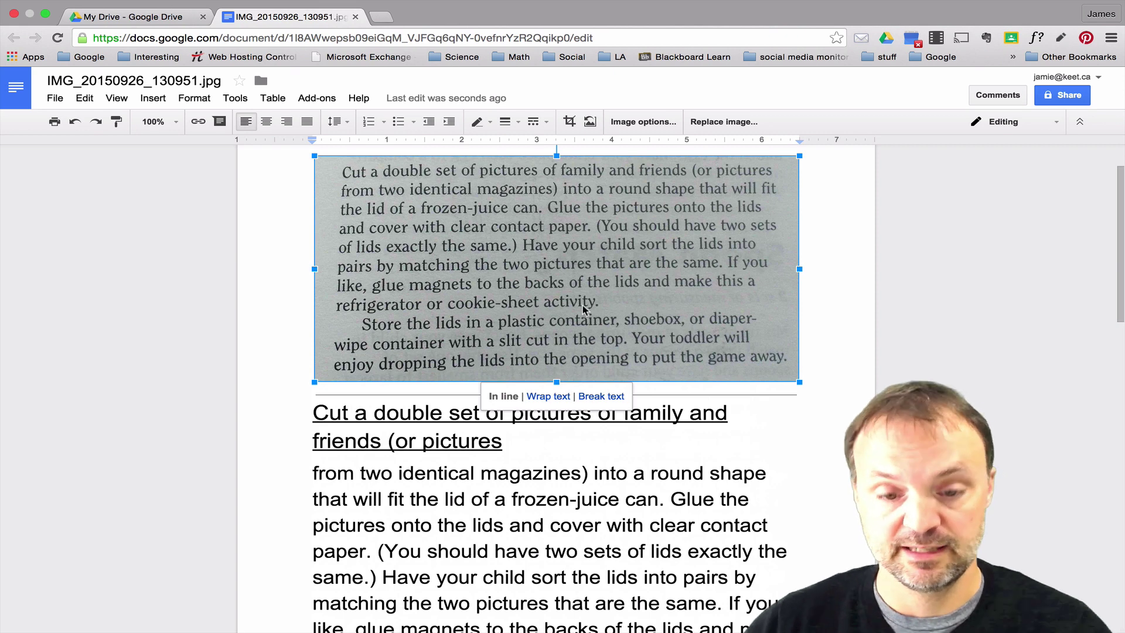
key(Delete)
scroll(504, 351, up, 1)
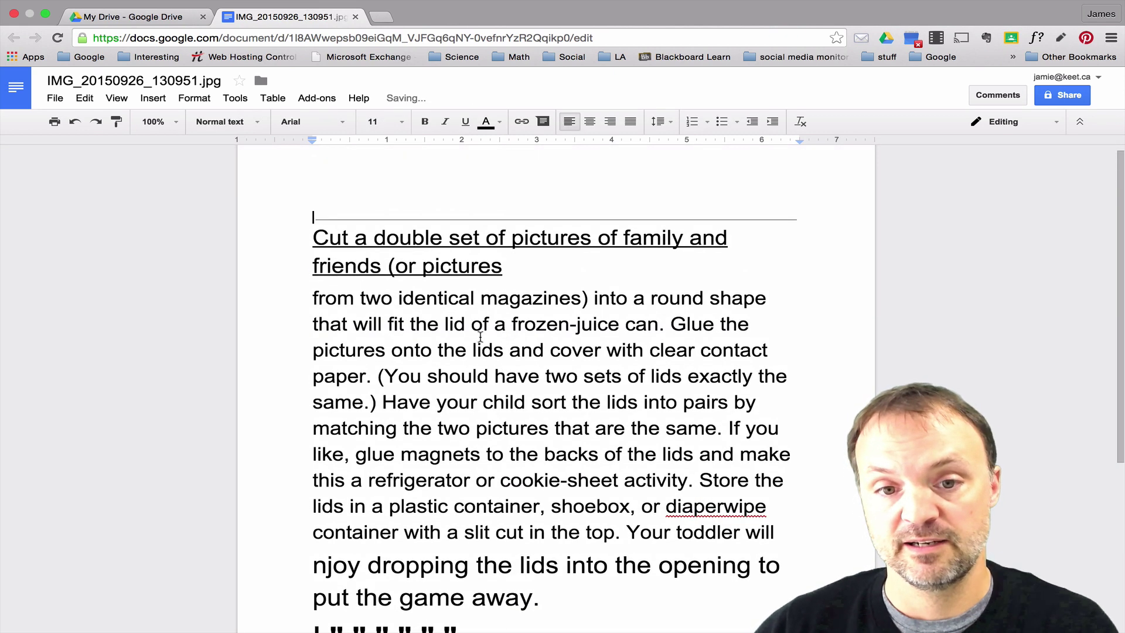